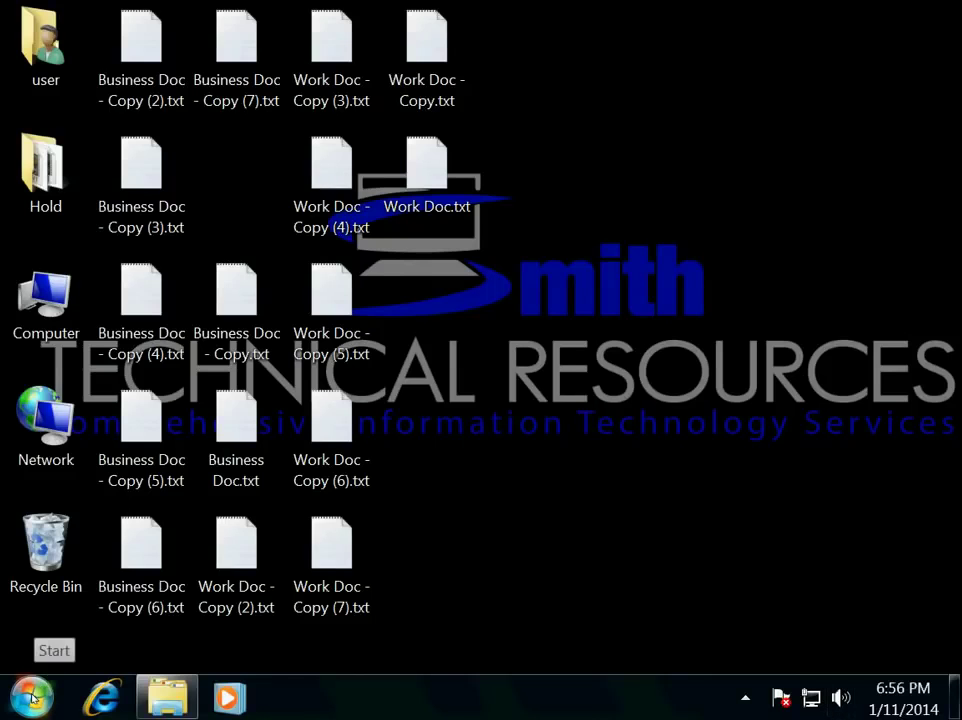
- Open the Control Panel and show its items as large icons
click(32, 700)
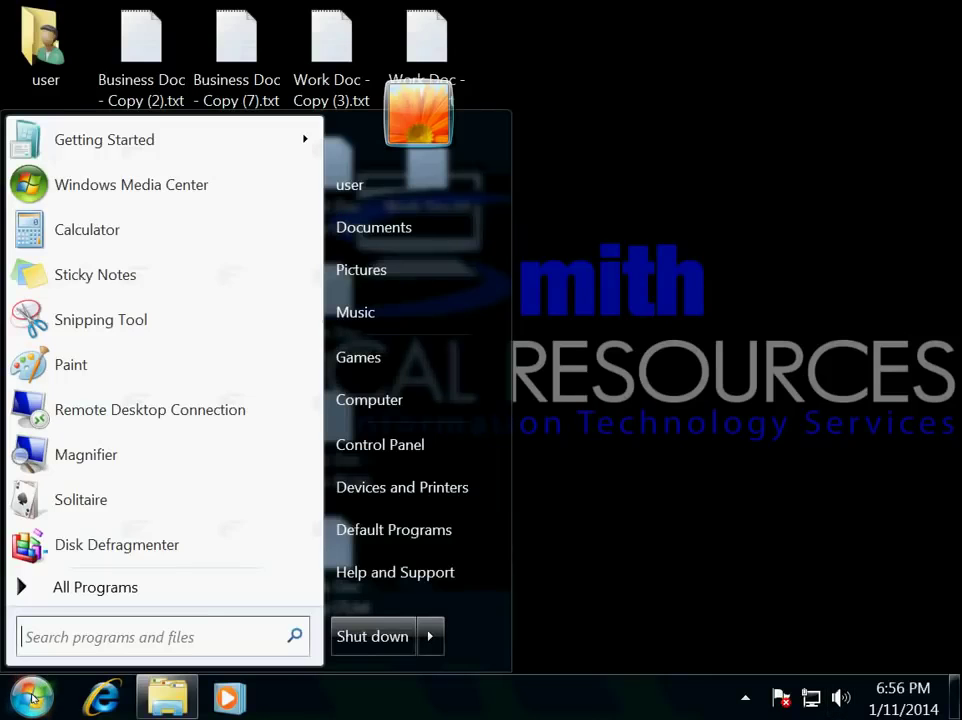
click(390, 444)
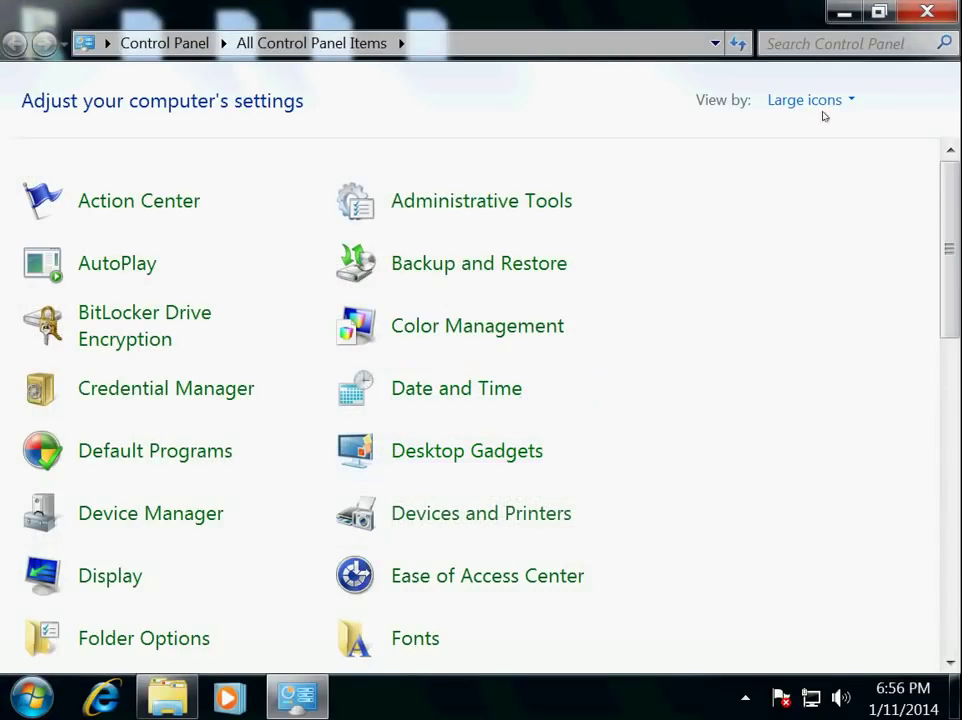
click(853, 100)
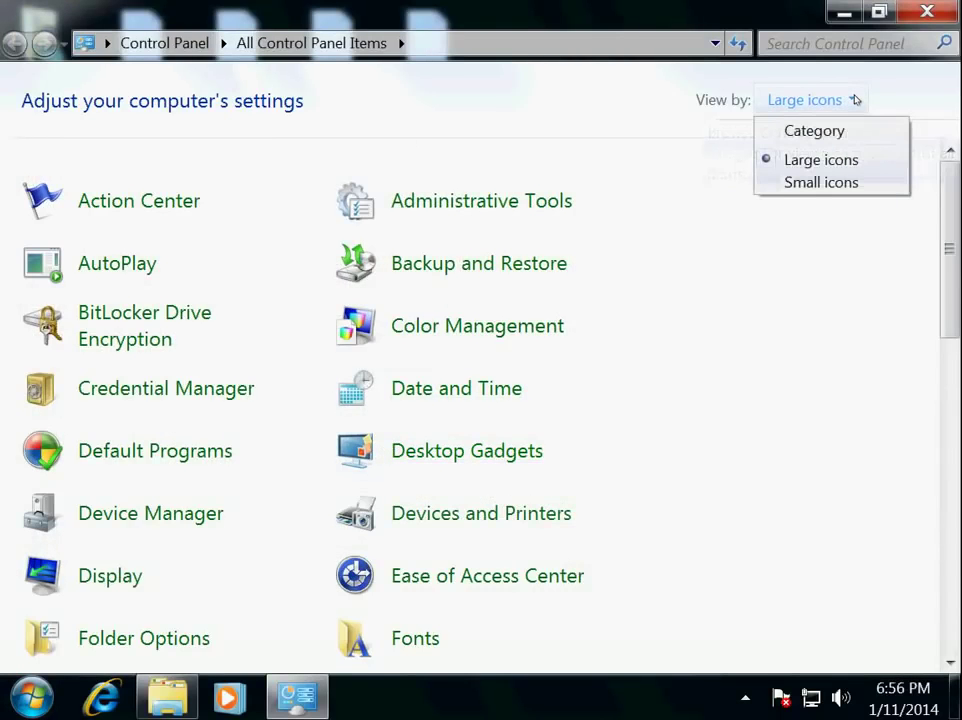
click(815, 160)
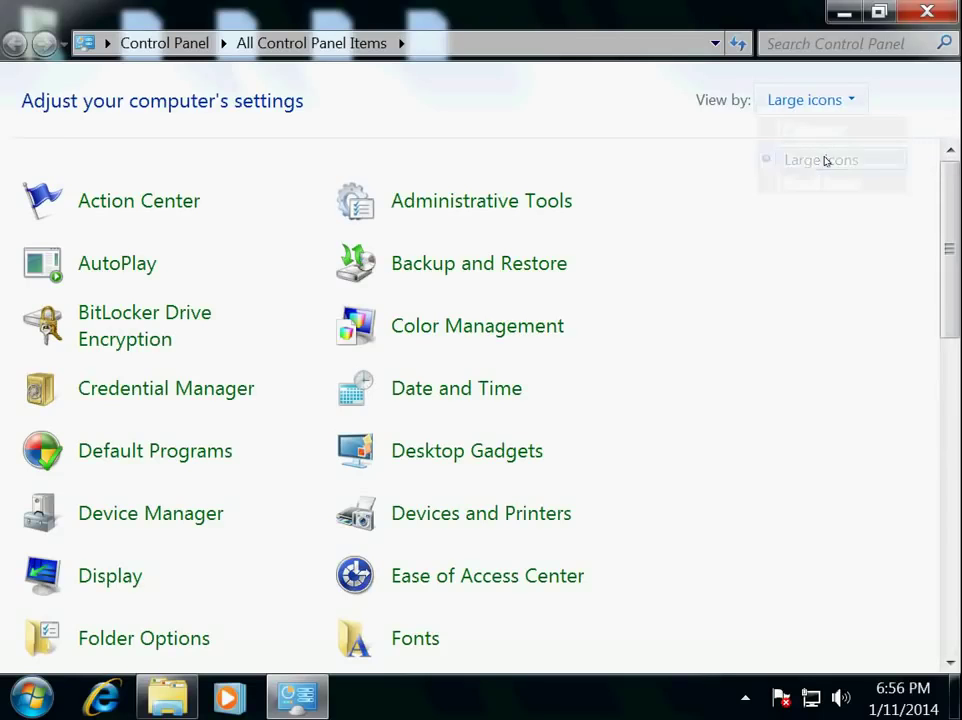
- Open the System page's advanced settings and bring up the Performance Options
drag(948, 178, 955, 490)
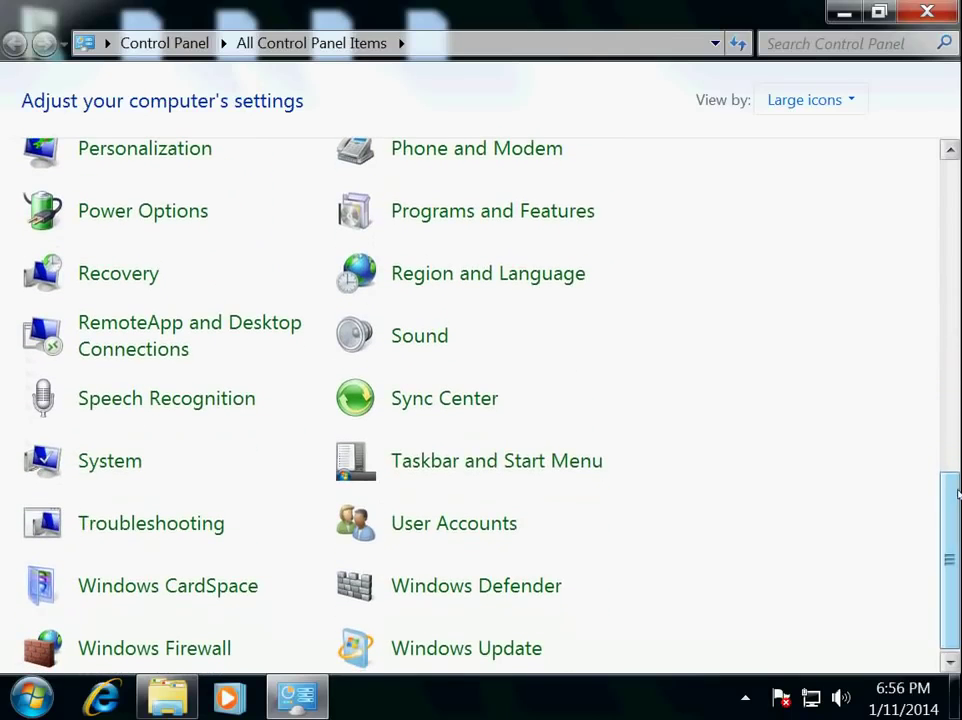
click(112, 462)
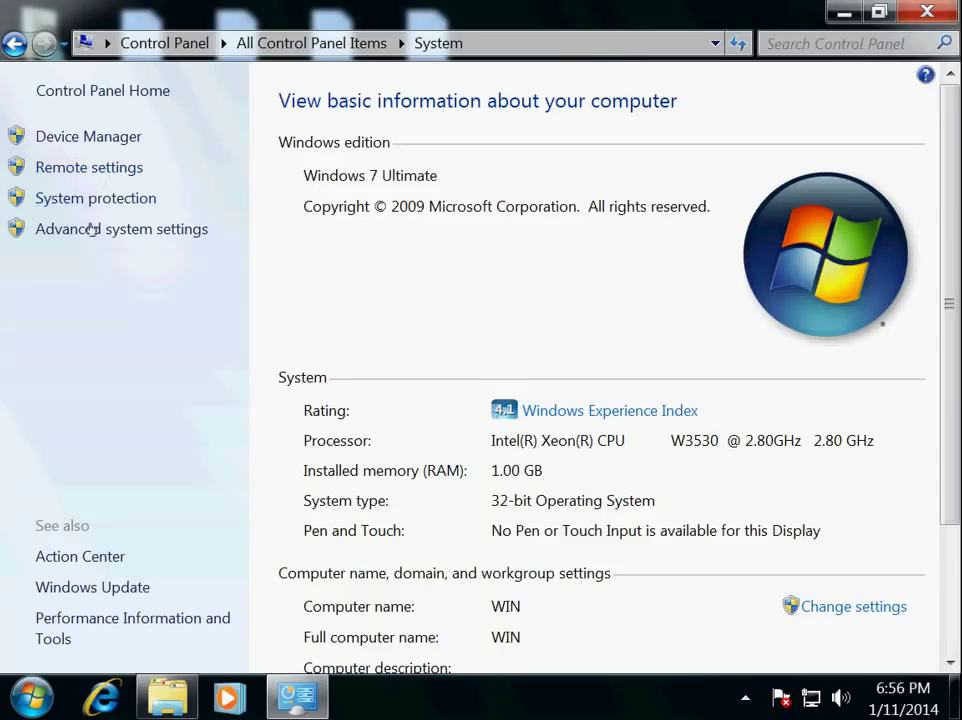
click(121, 231)
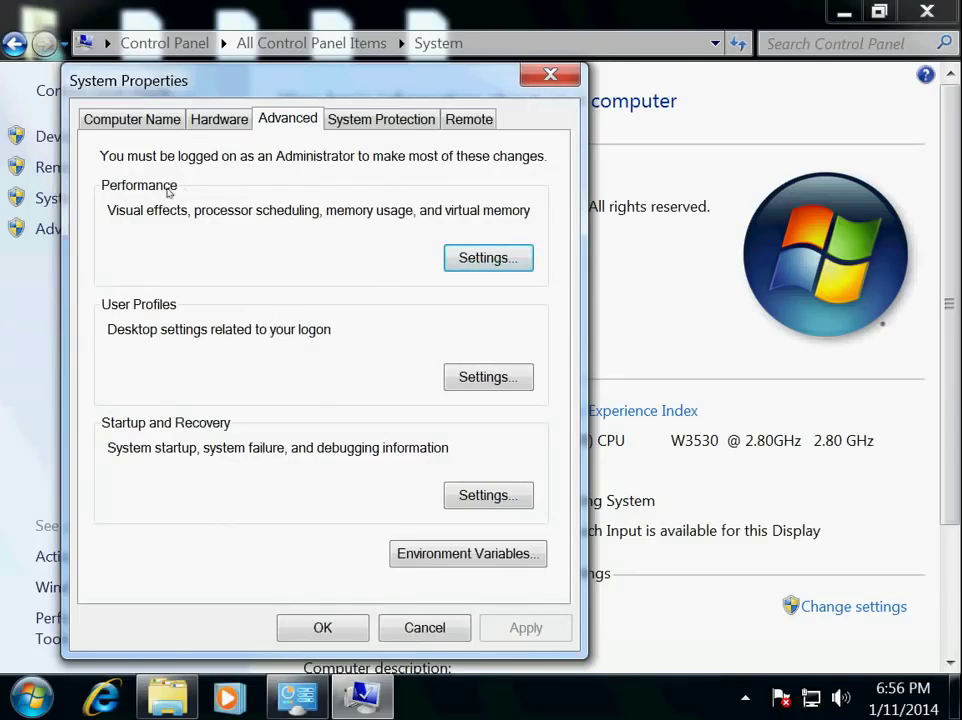
click(488, 258)
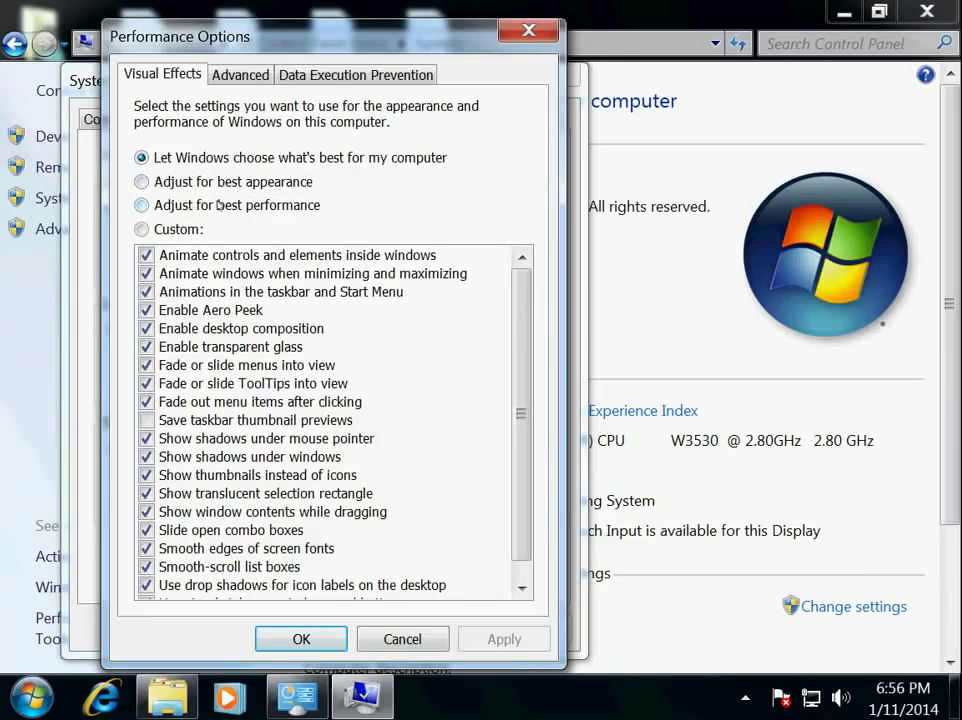
- Apply custom visual effects with only icon label drop shadows on the desktop and visual styles on windows and buttons enabled
click(141, 206)
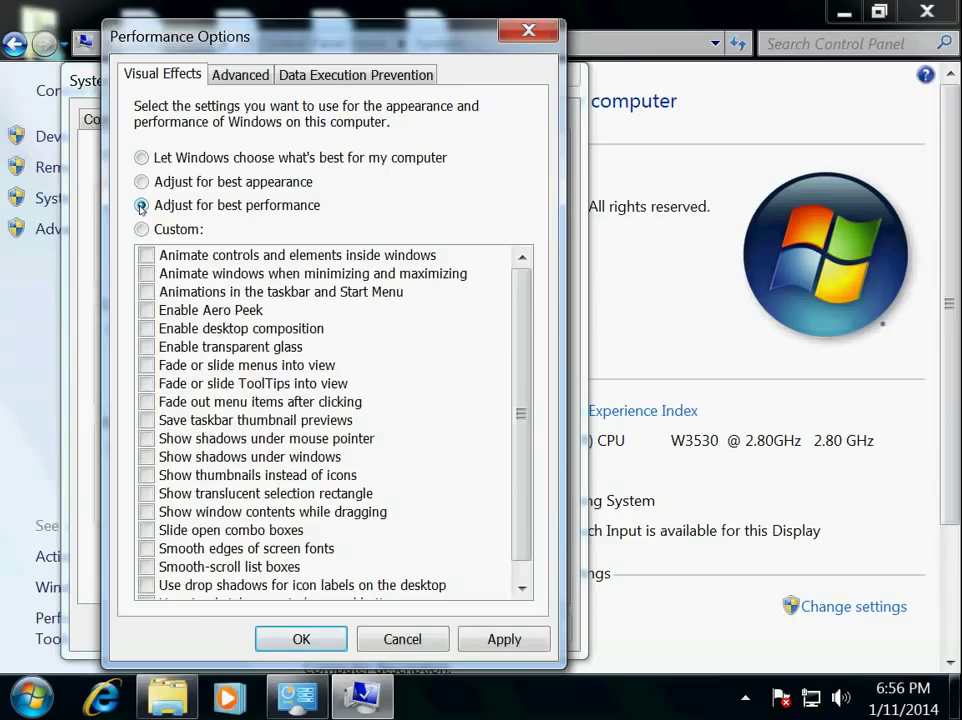
click(141, 229)
scroll(430, 450, down, 1)
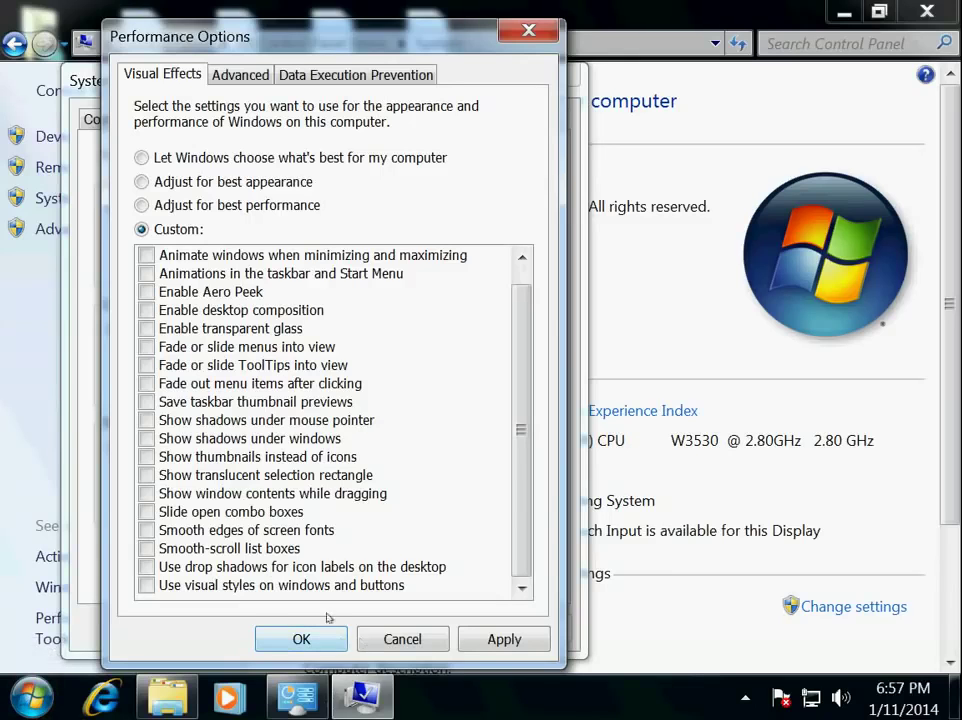
click(147, 586)
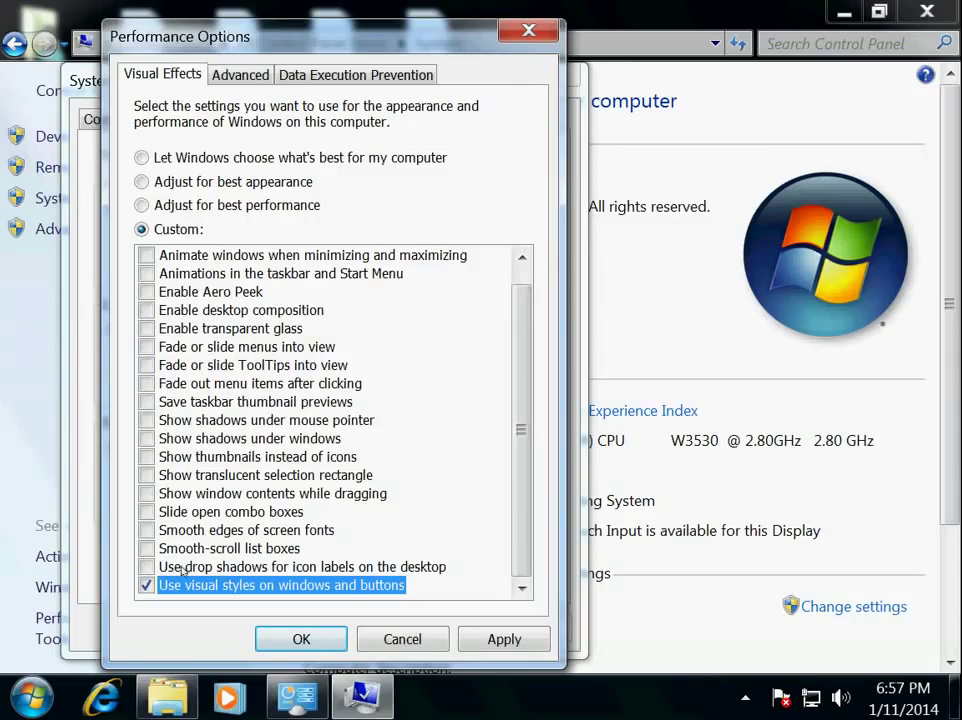
click(147, 567)
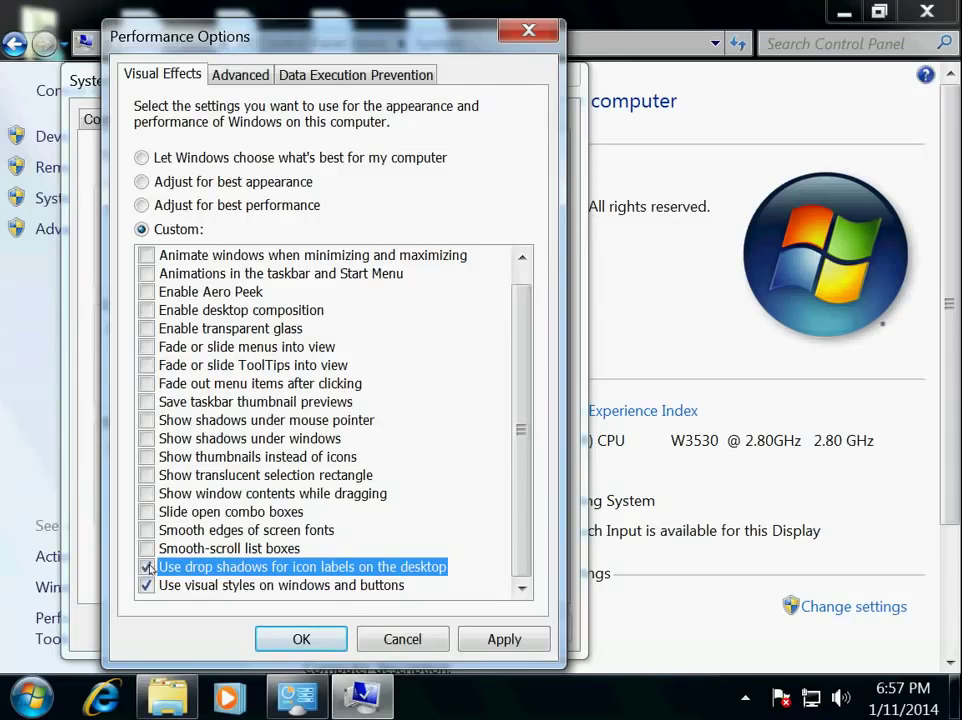
click(500, 639)
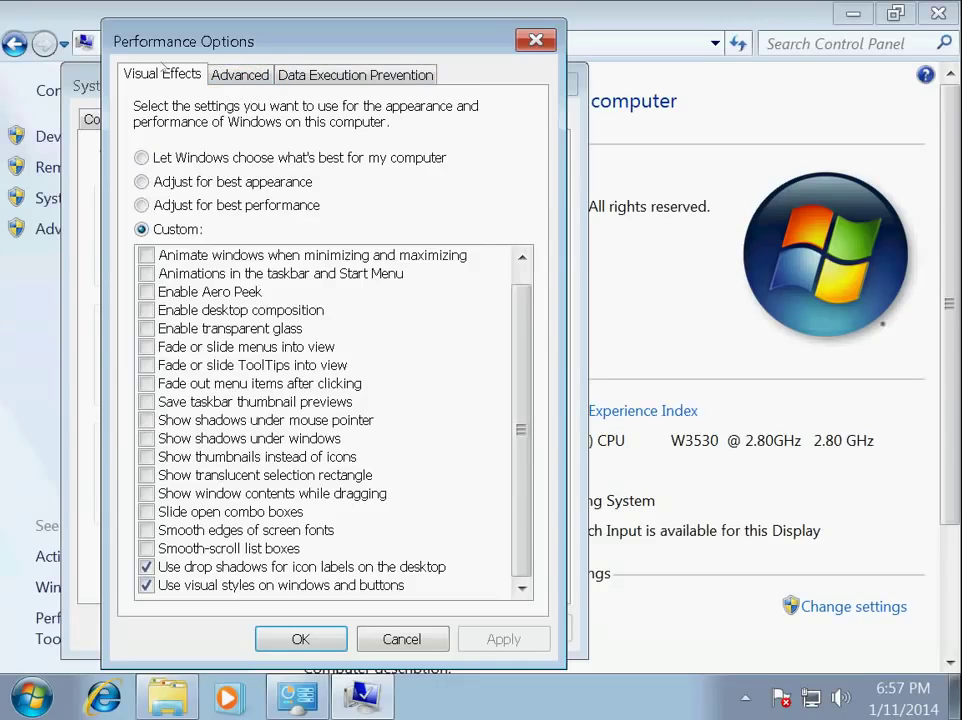
- Open the virtual memory settings, turn off automatic paging file management for all drives and select drive C:
click(243, 78)
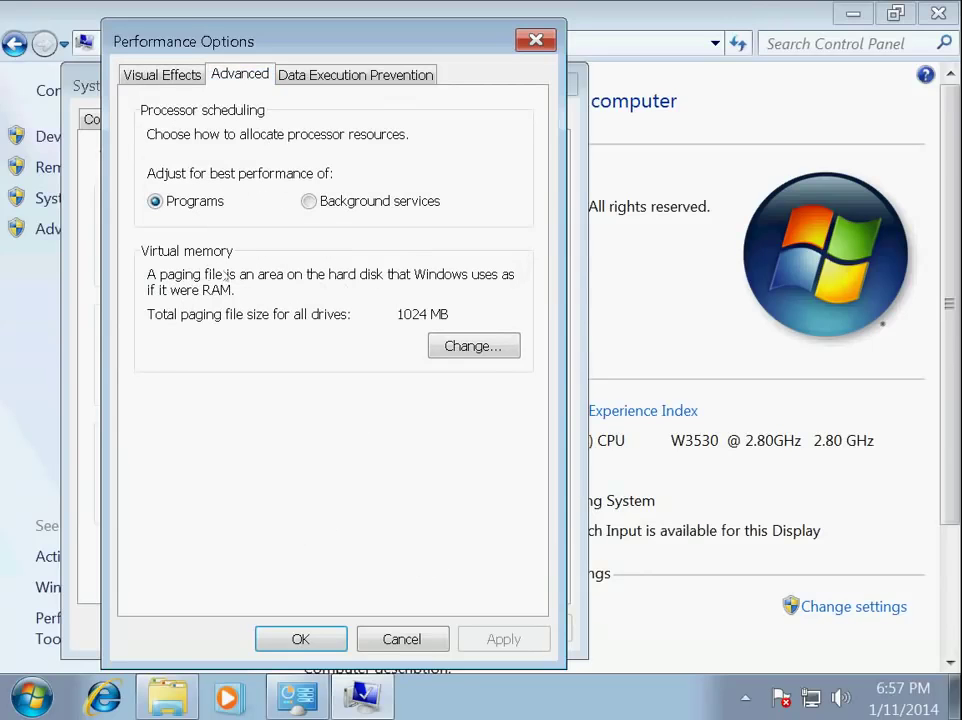
click(467, 347)
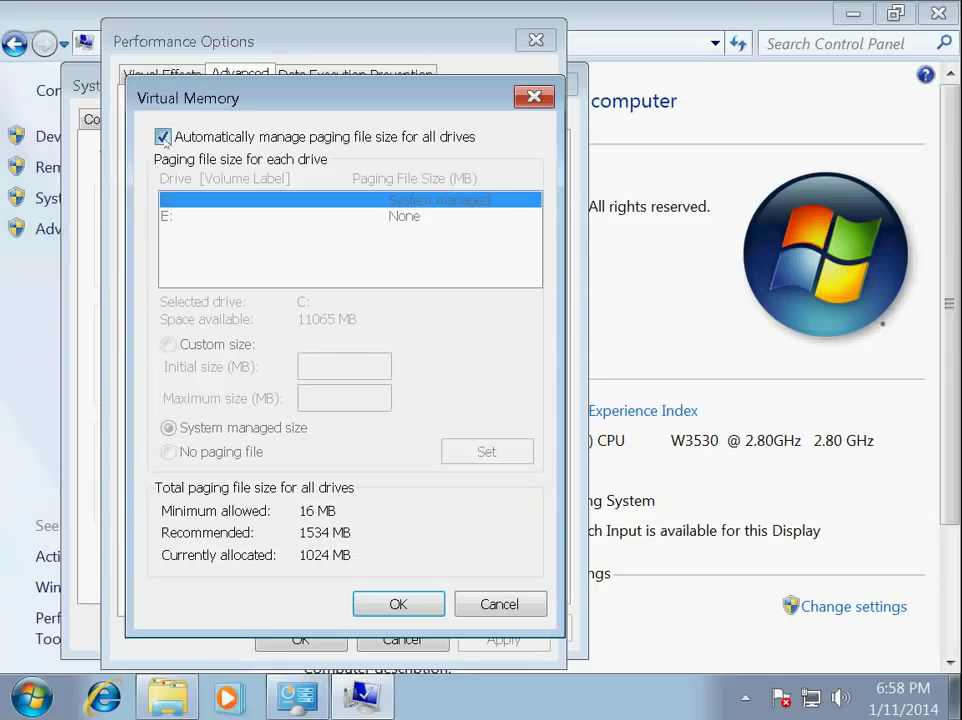
click(163, 137)
click(240, 217)
click(238, 201)
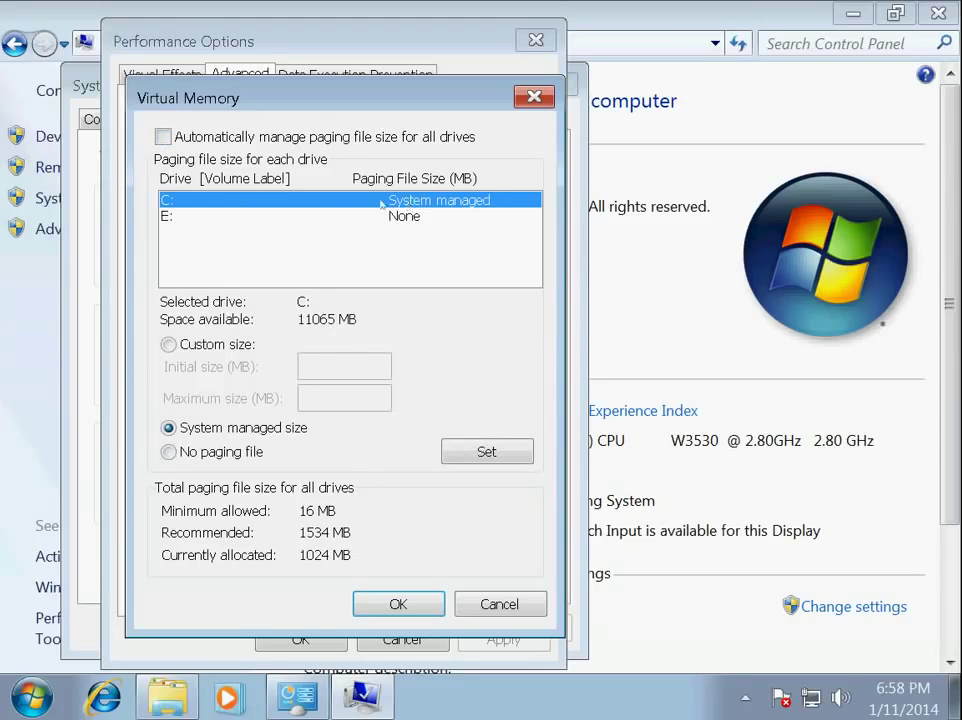
- Give drive C: a custom paging file with an initial and maximum size of 1534 MB and accept the change
click(169, 345)
click(339, 362)
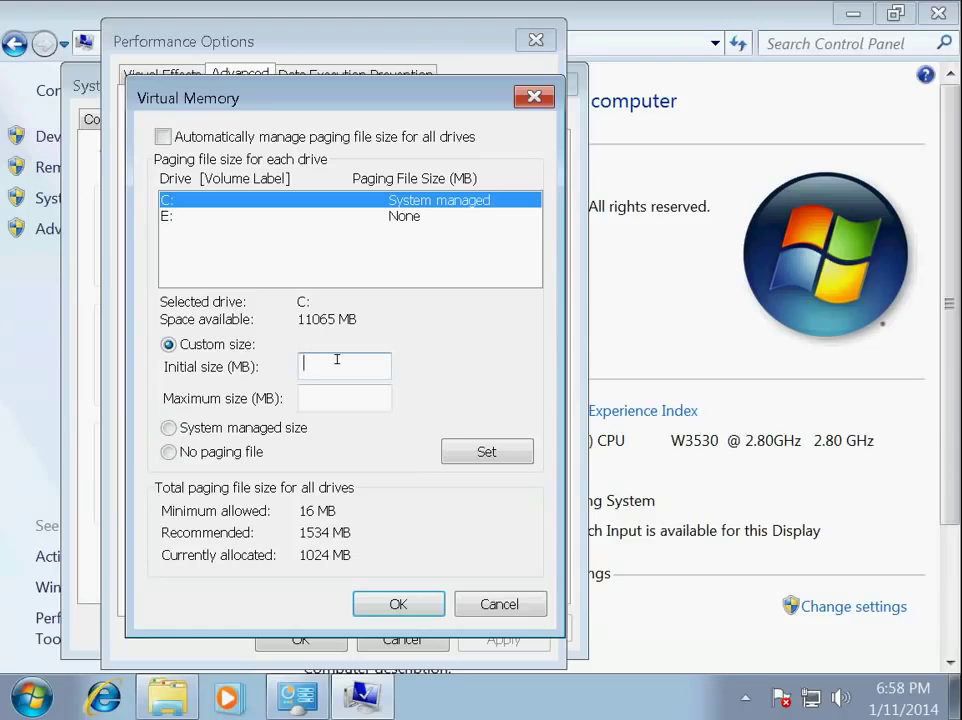
text(1534)
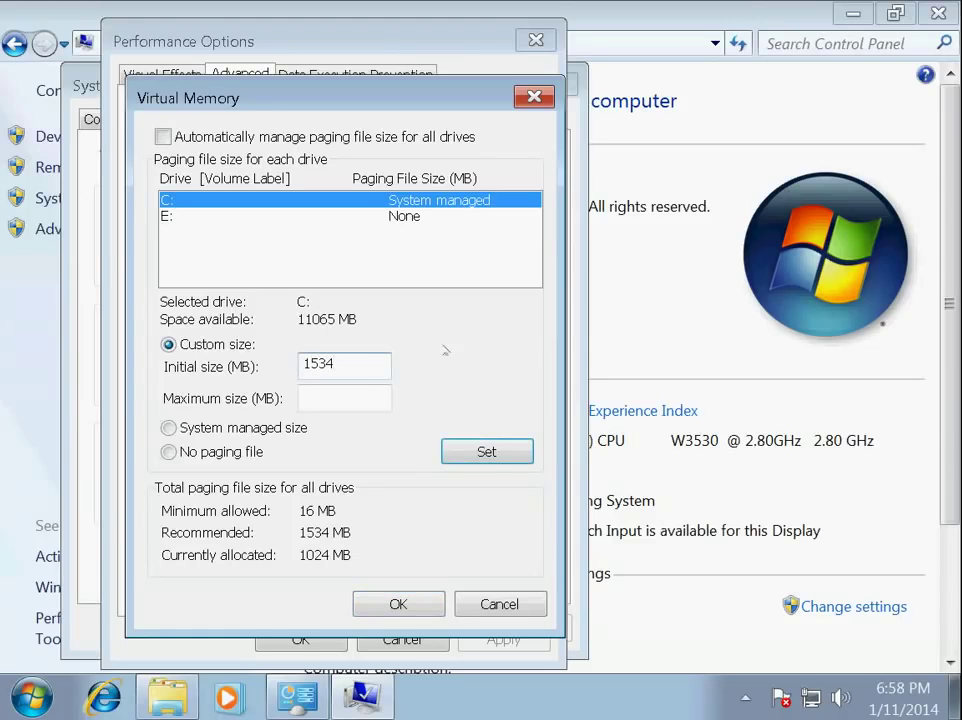
click(366, 390)
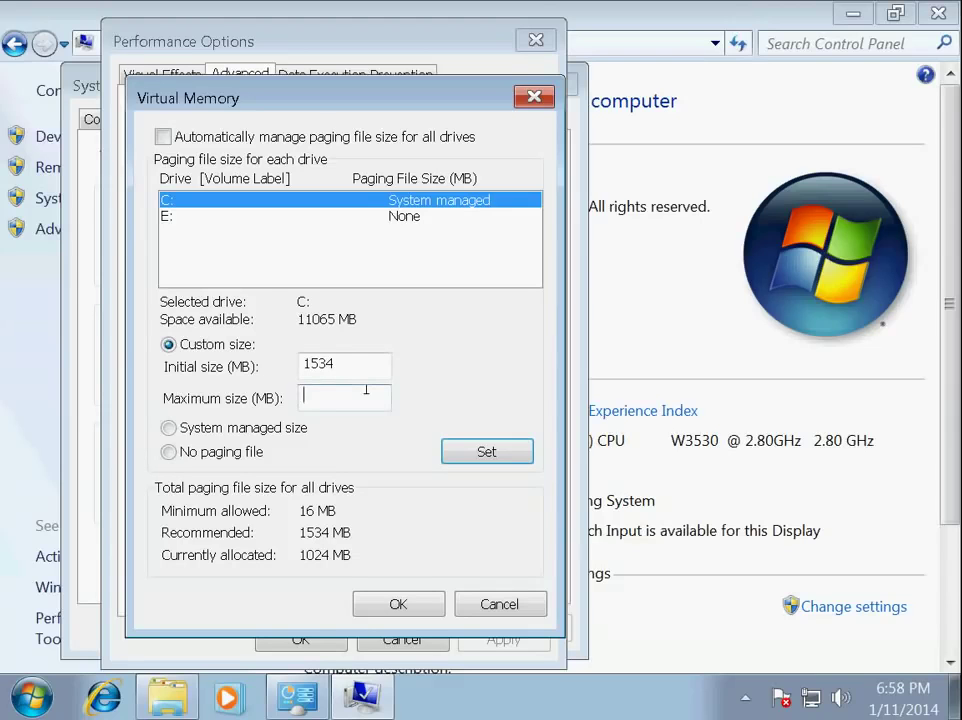
text(1534)
click(487, 452)
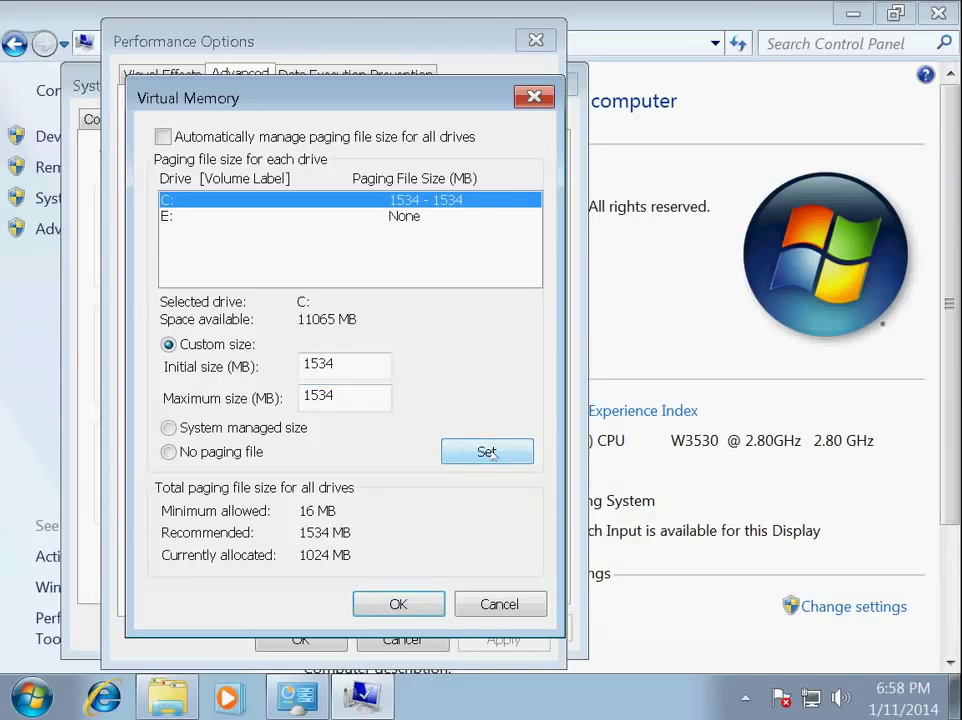
click(400, 604)
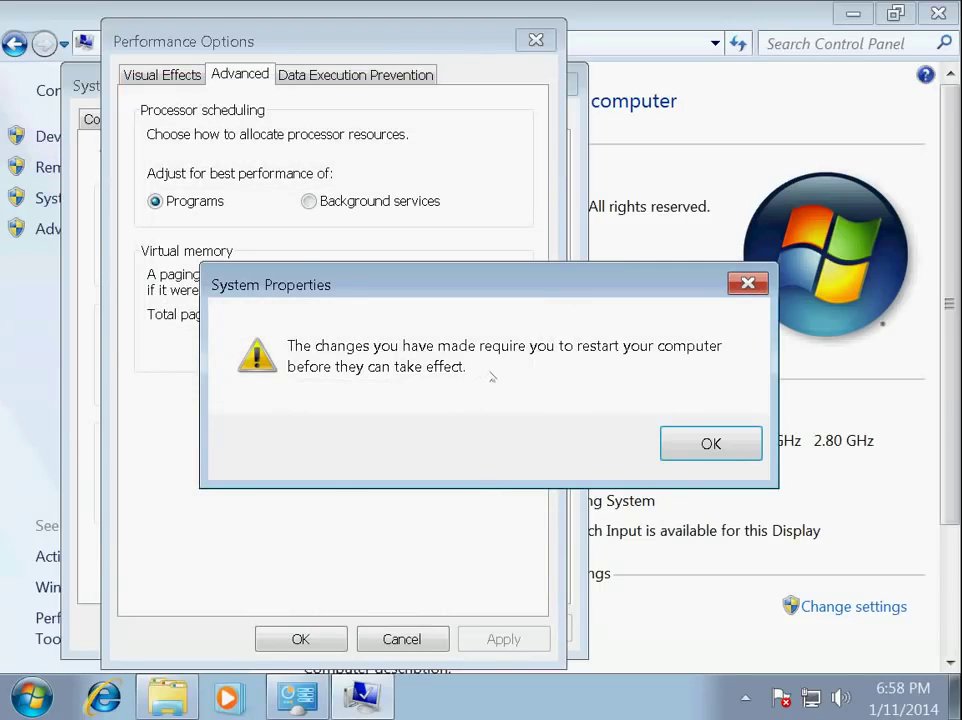
click(705, 444)
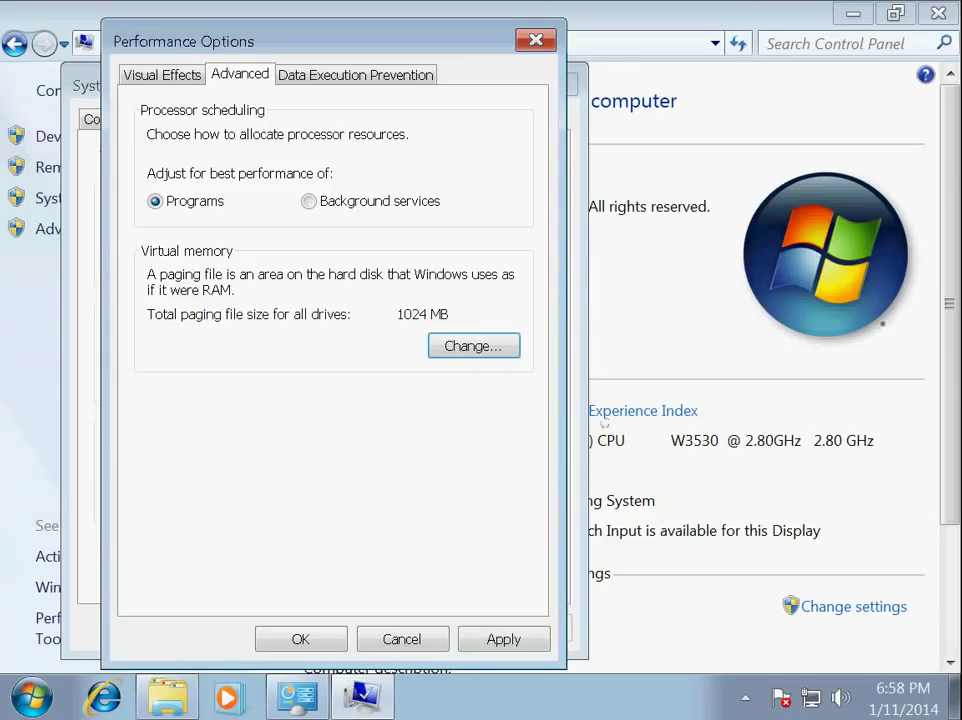
- Confirm the performance and system properties, postpone the restart and close the System window
click(302, 640)
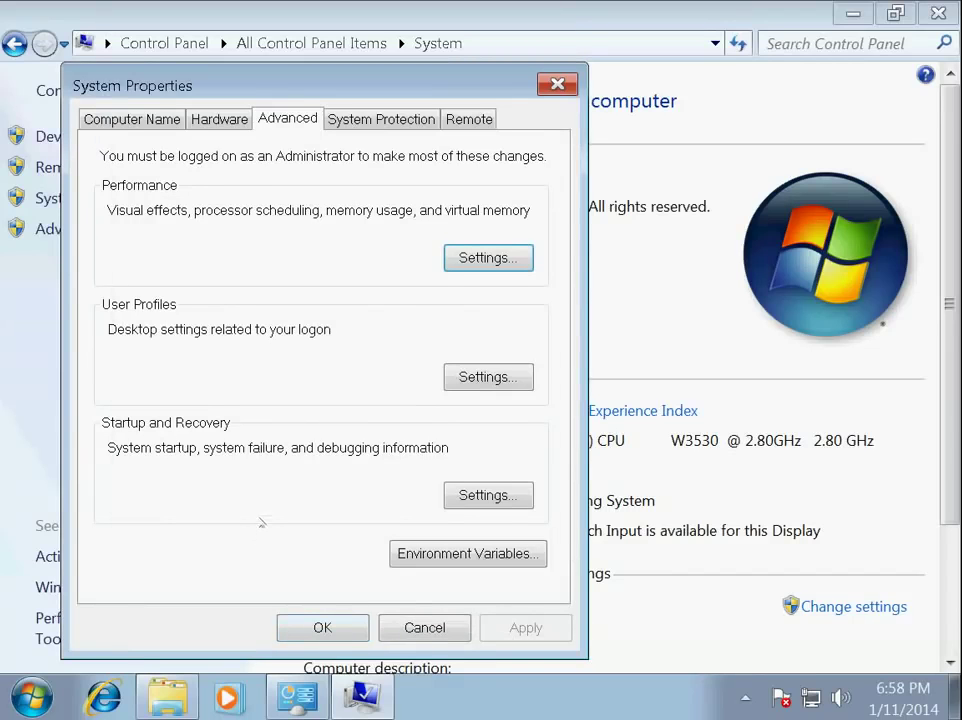
click(322, 628)
click(590, 380)
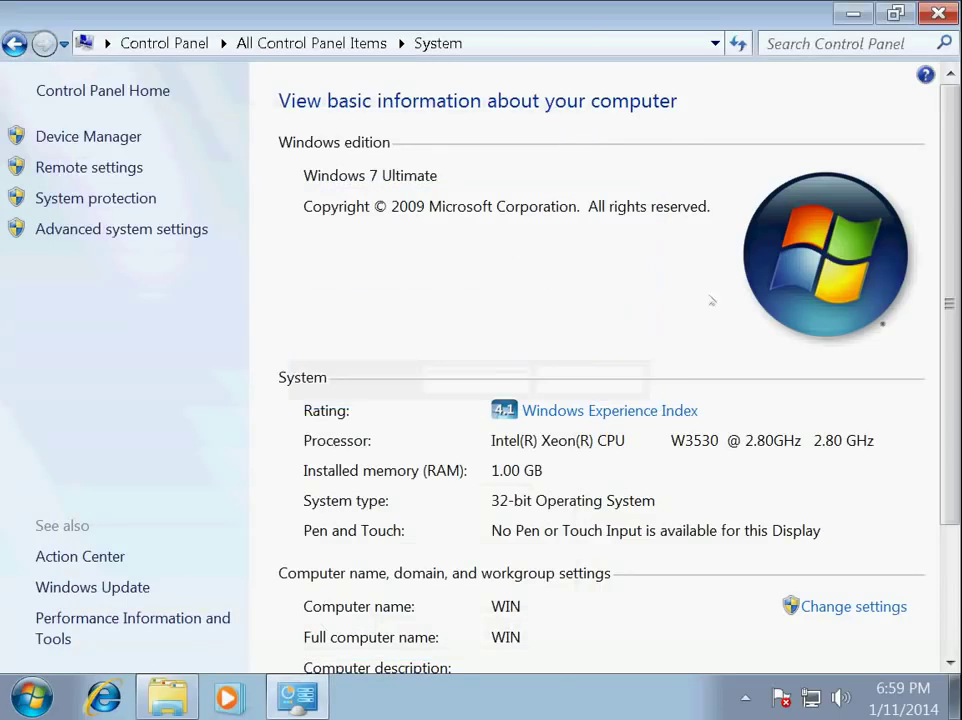
key(alt+F4)
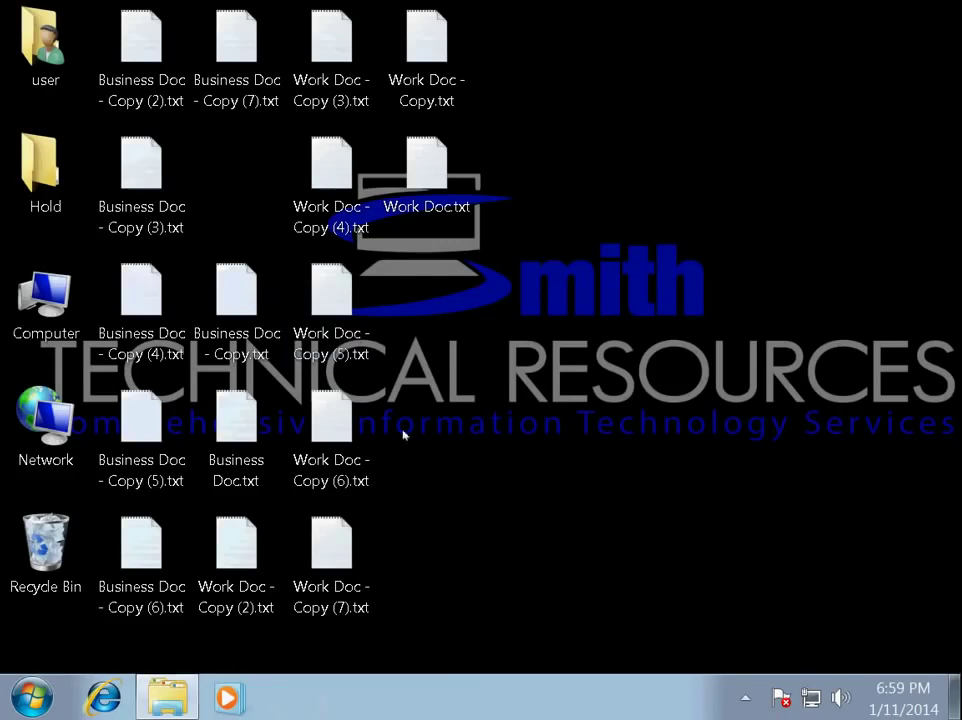
- Open Power Options from the Control Panel and activate the High performance power plan
click(33, 697)
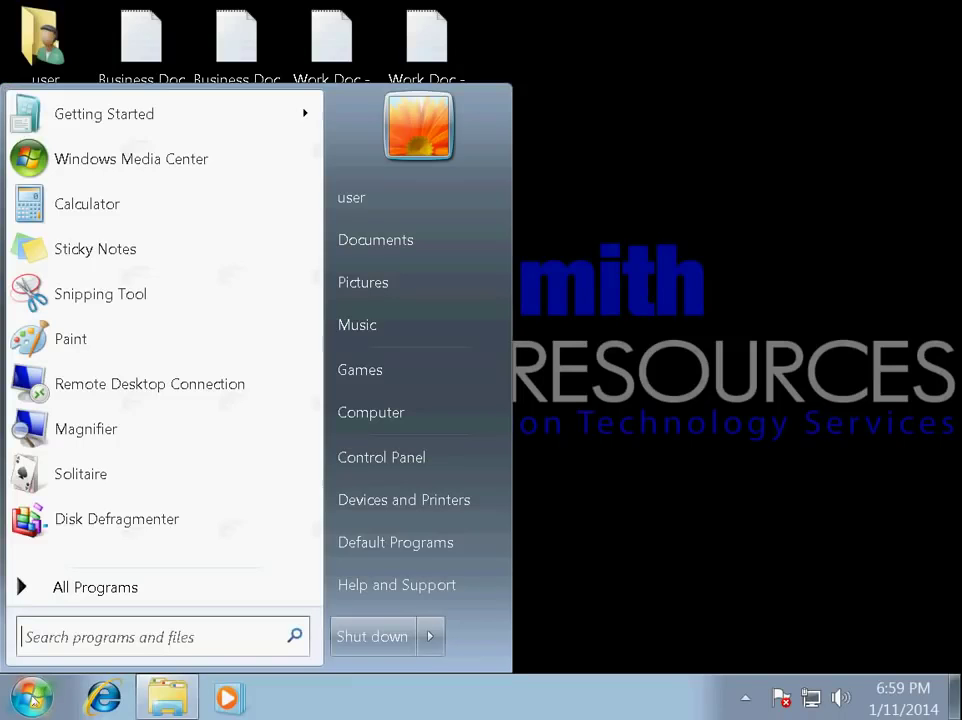
click(400, 457)
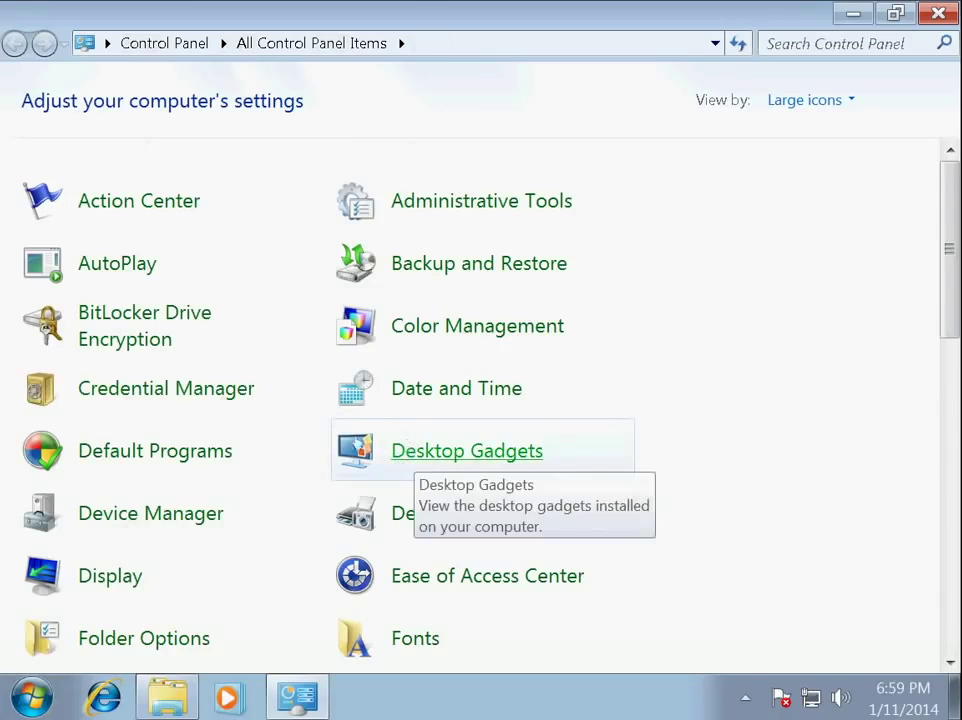
scroll(345, 445, down, 3)
scroll(343, 443, down, 5)
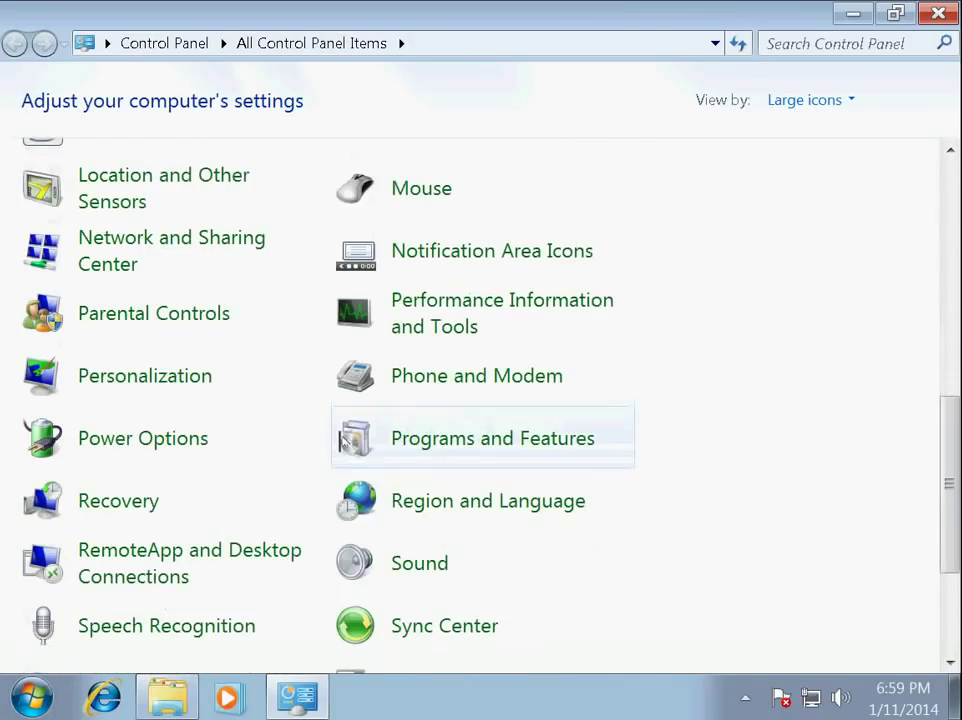
click(175, 440)
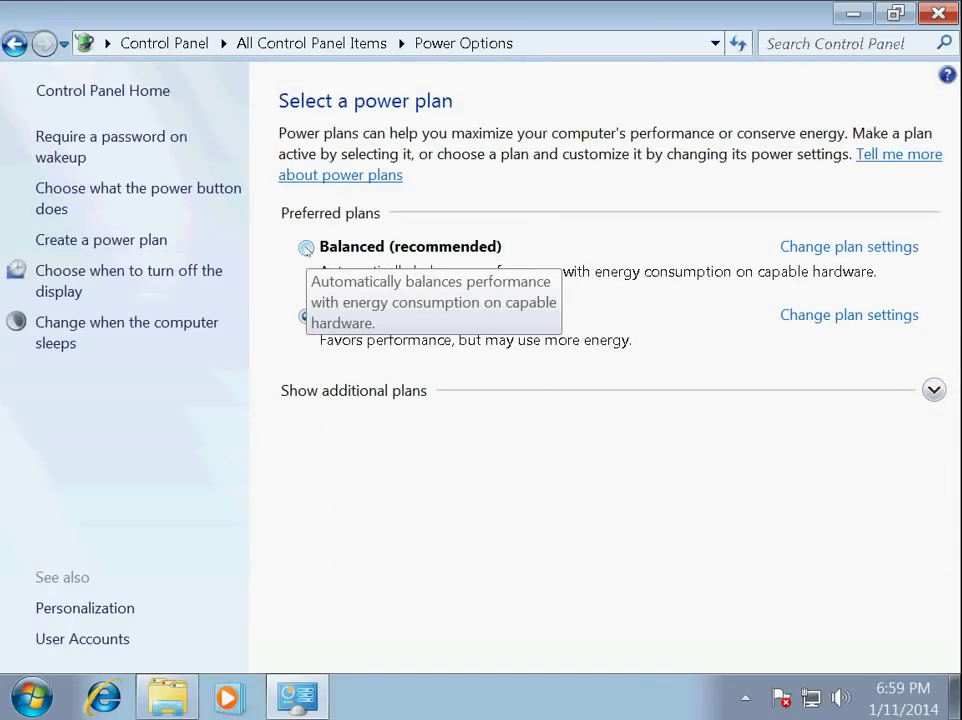
click(307, 248)
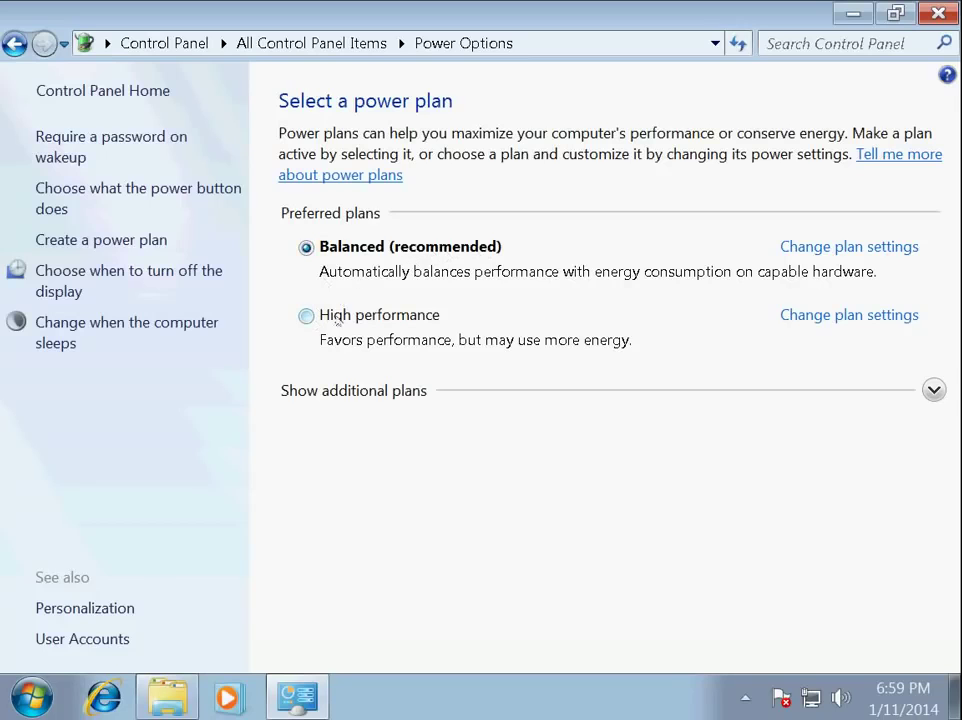
click(307, 316)
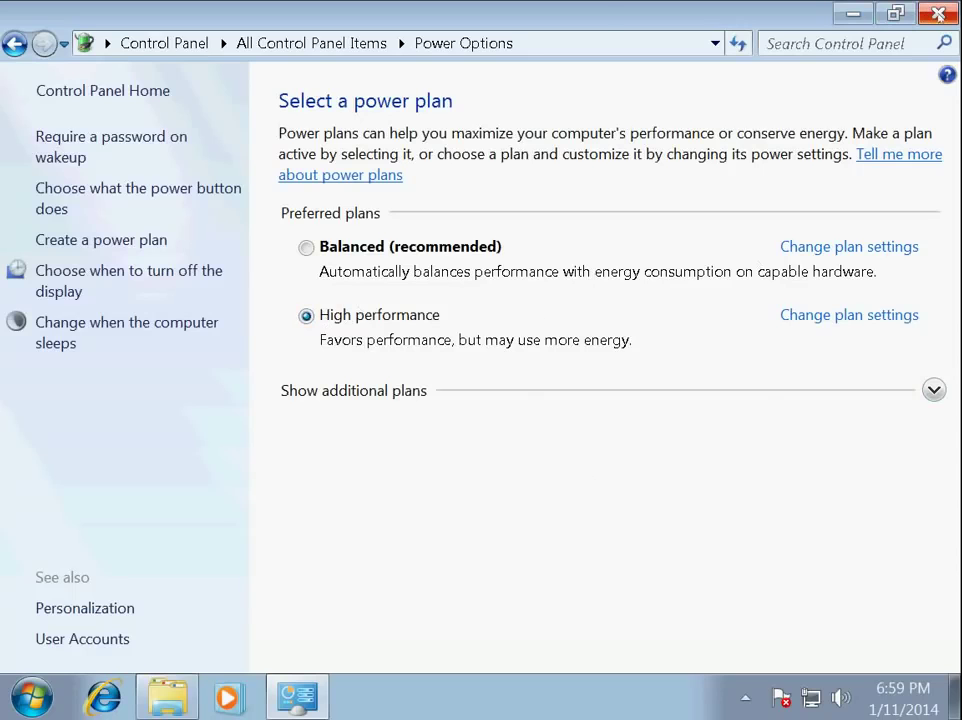
- Open Programs and Features, view the uninstall option for SysTracer v2.2 without running it, and close the window
click(14, 43)
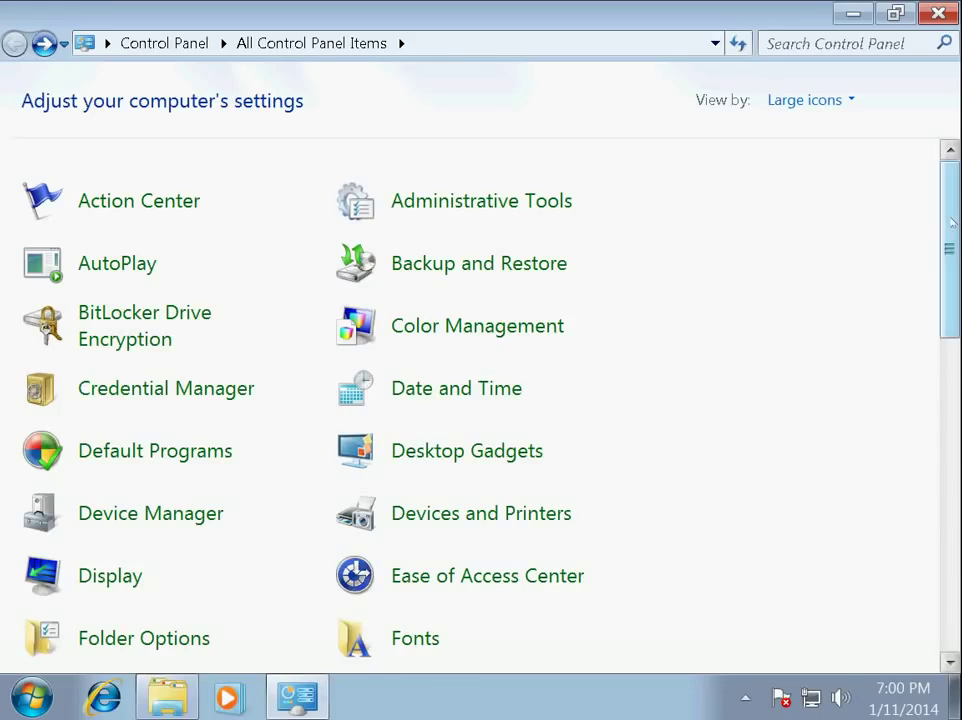
drag(955, 222, 957, 481)
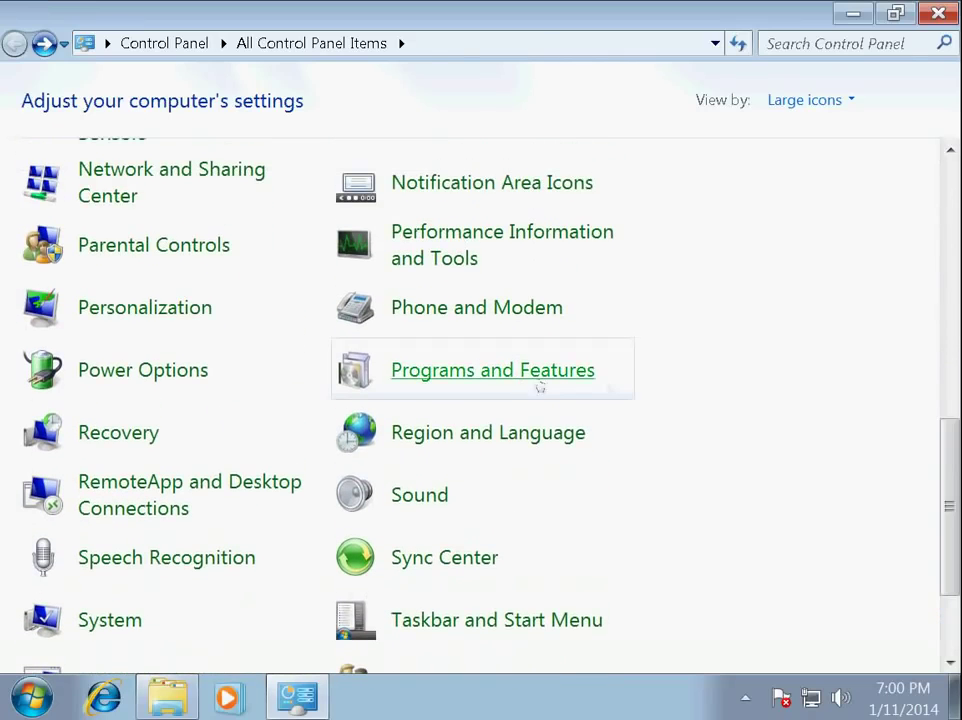
click(488, 380)
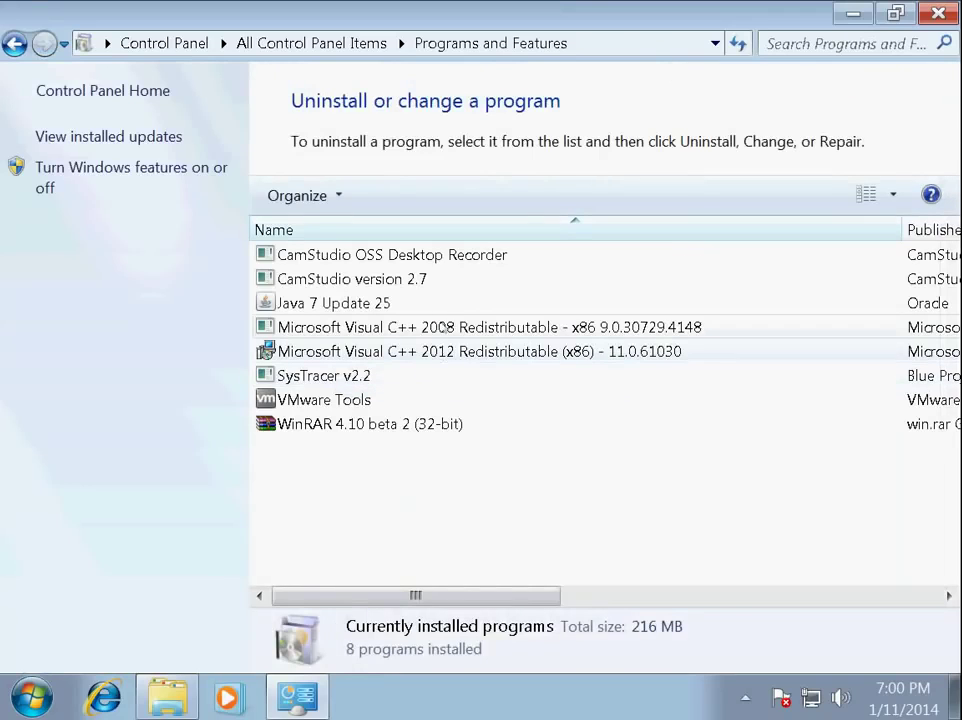
right_click(367, 378)
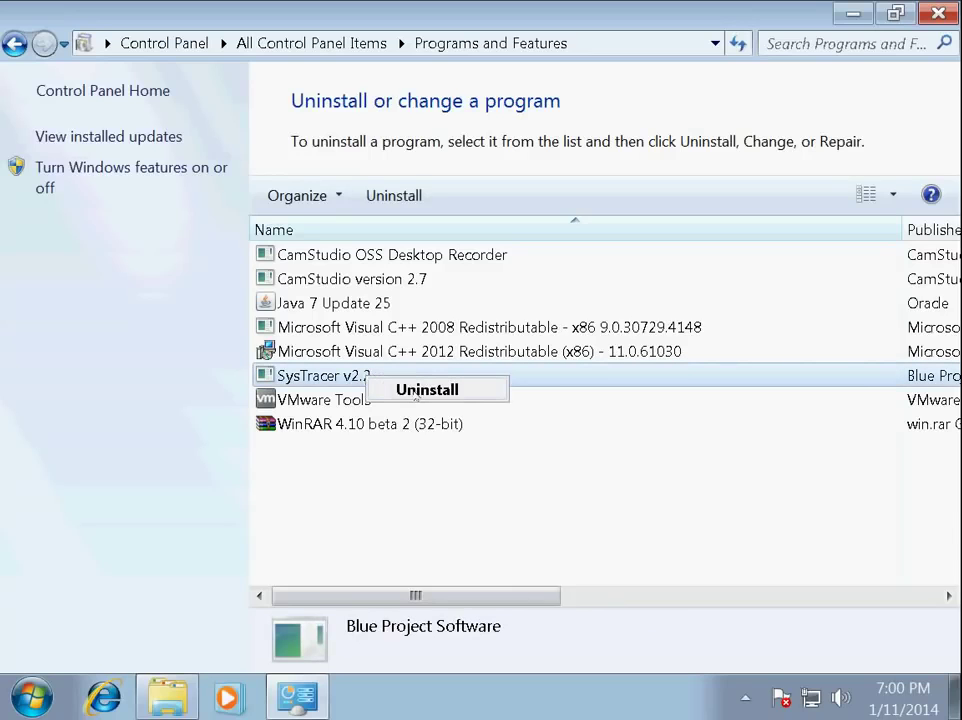
click(432, 526)
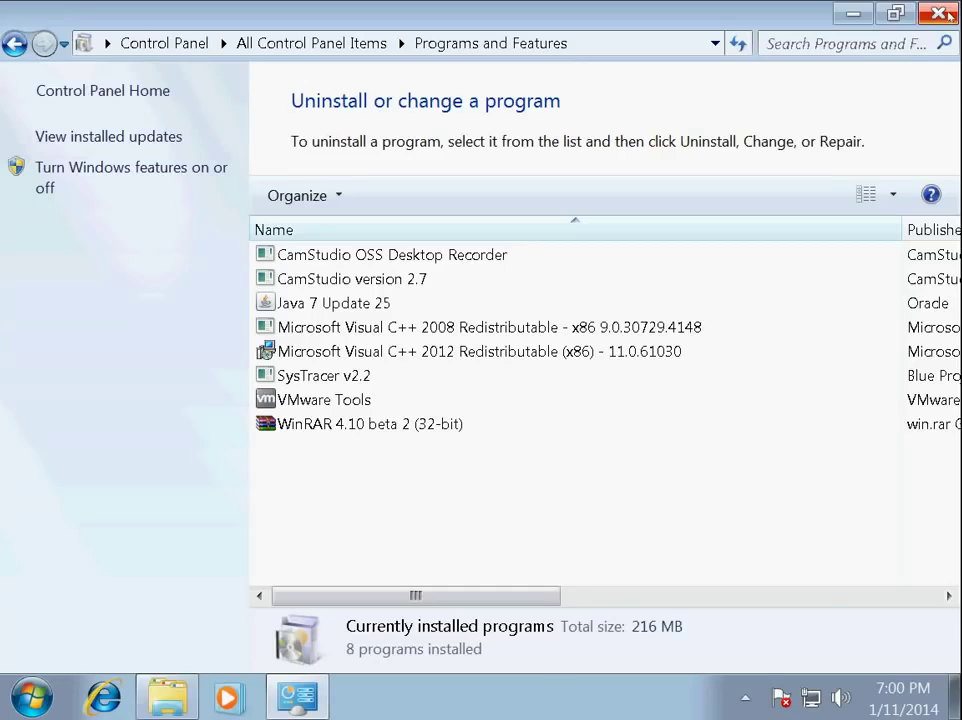
click(940, 14)
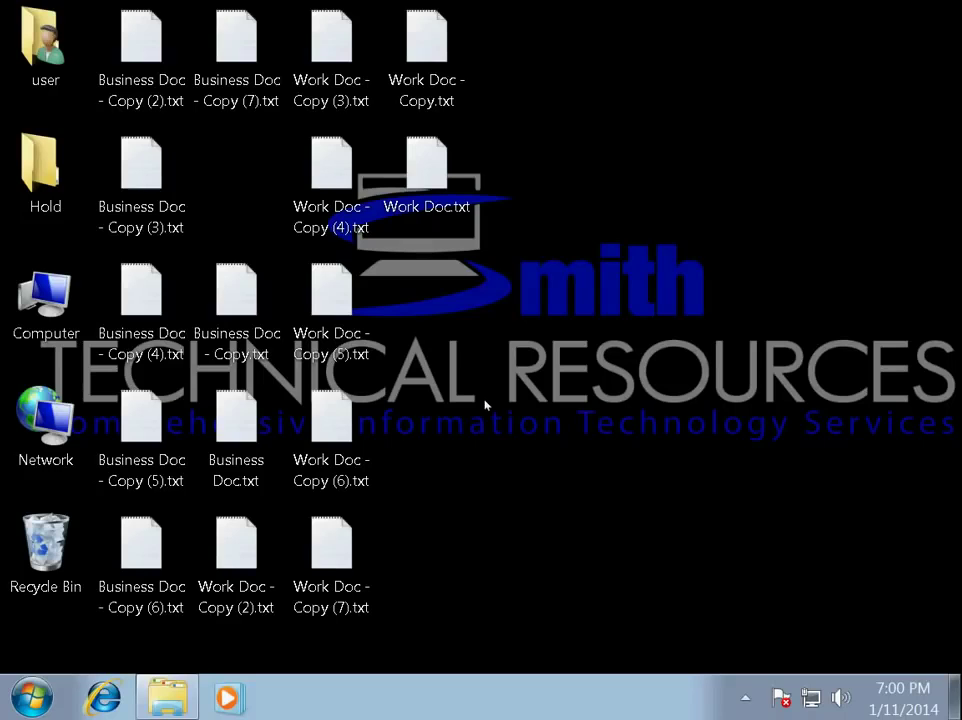
- Create a new folder on the desktop and name it Work
right_click(476, 497)
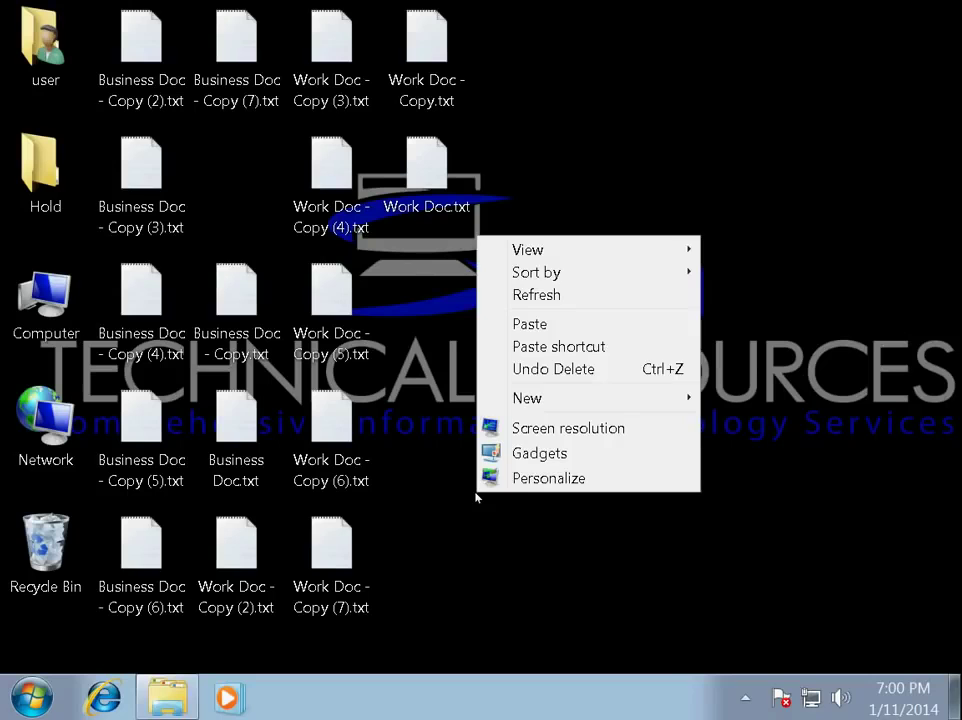
mouse_move(528, 397)
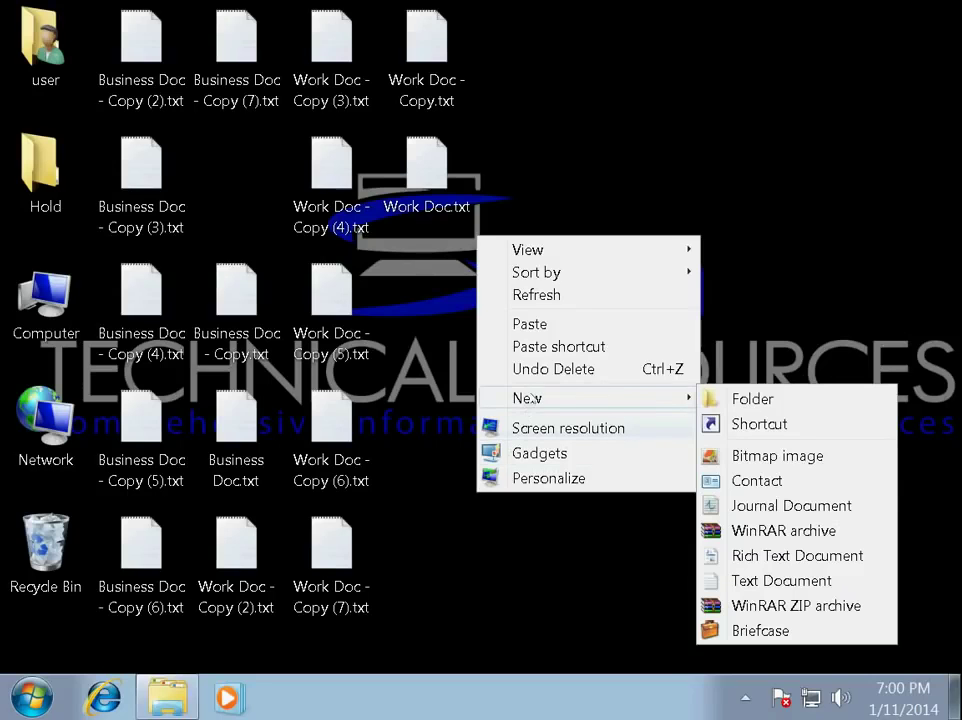
click(769, 398)
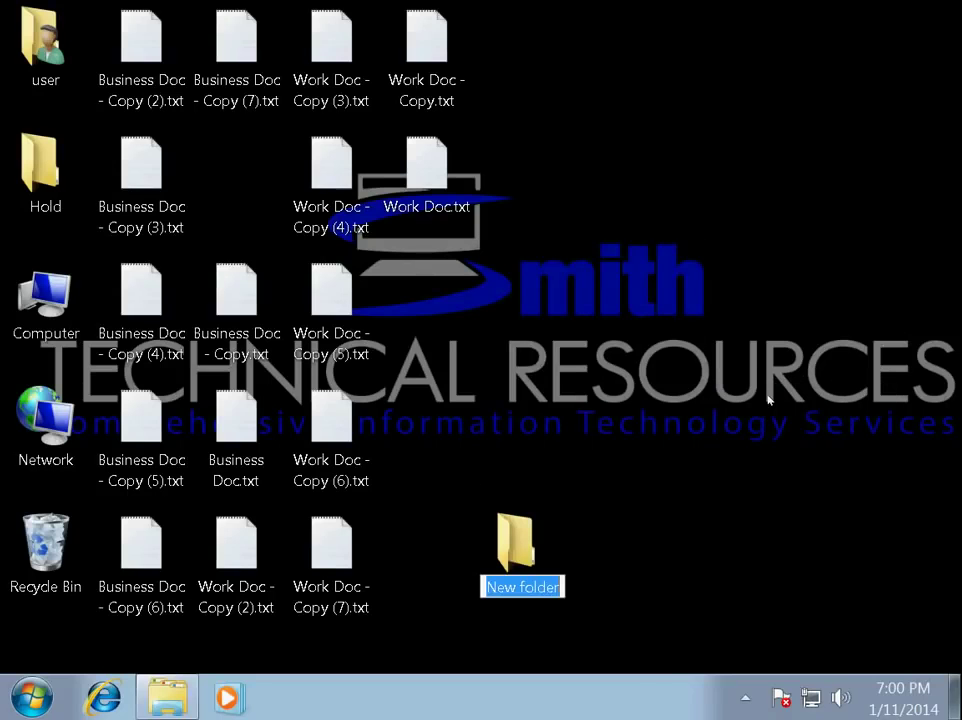
text(Work)
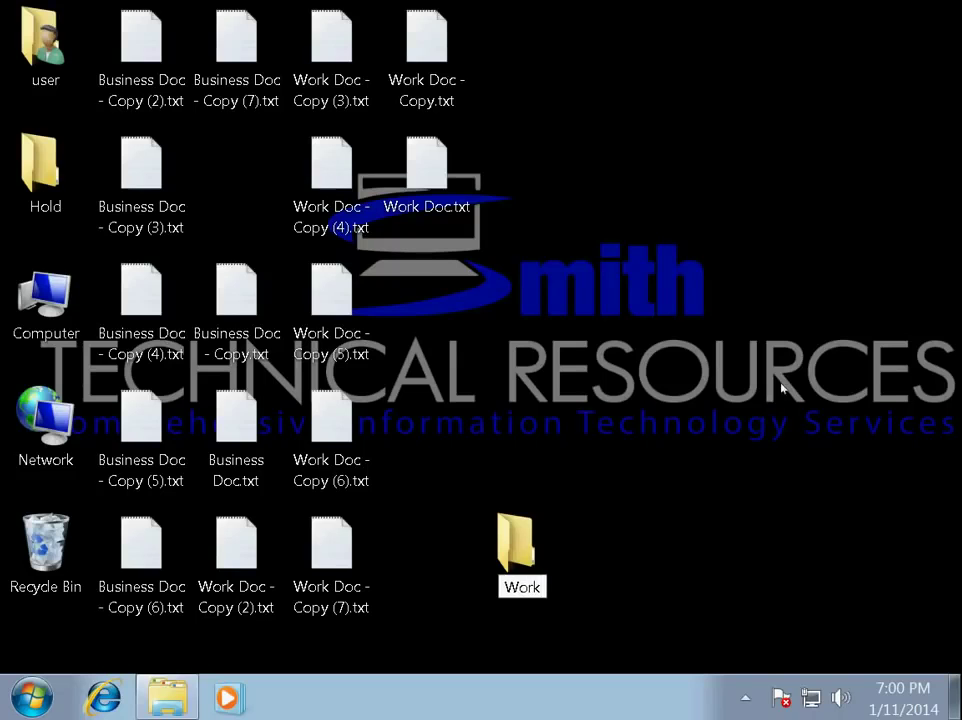
key(Return)
- Move all the Business Doc and Work Doc text files into the Work folder and place that folder beside the Hold folder
drag(526, 13, 160, 472)
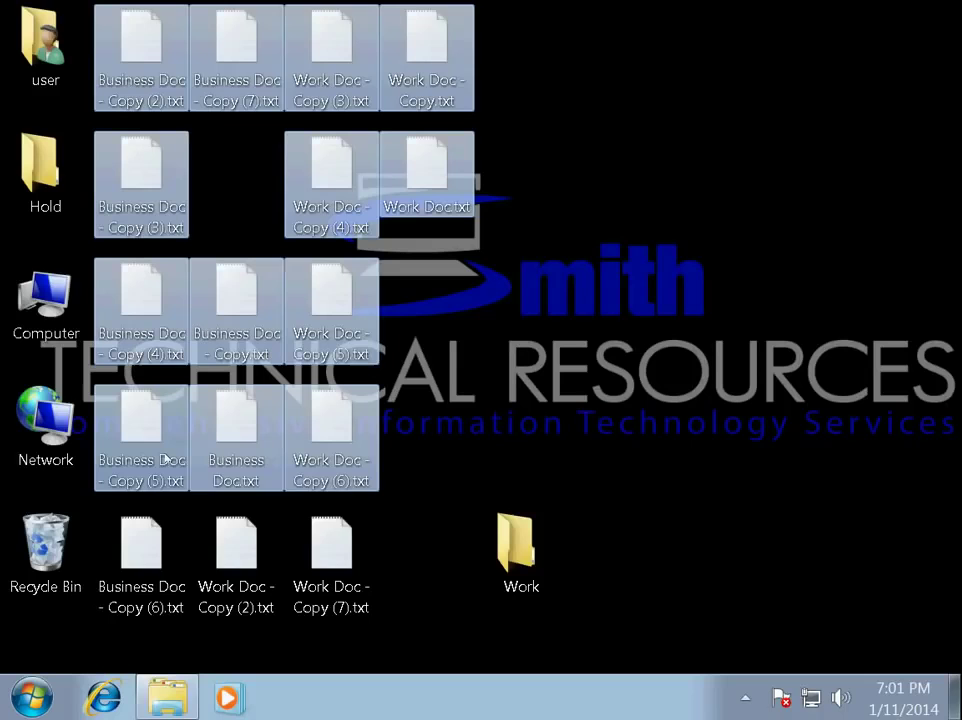
ctrl+click(140, 548)
ctrl+click(227, 540)
ctrl+click(332, 548)
drag(336, 395, 155, 173)
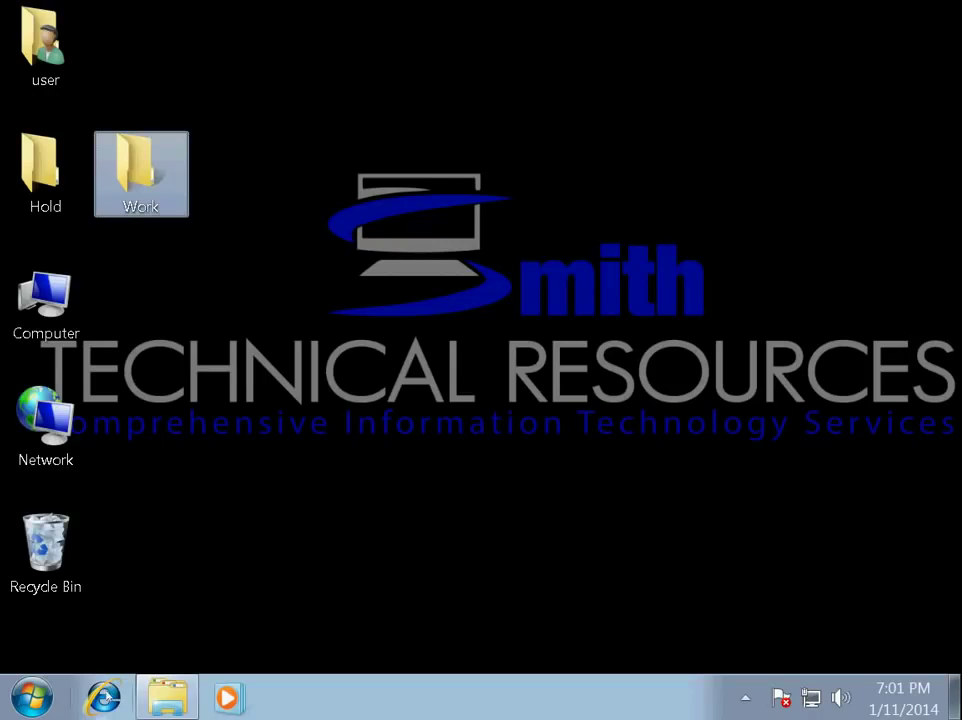
click(108, 695)
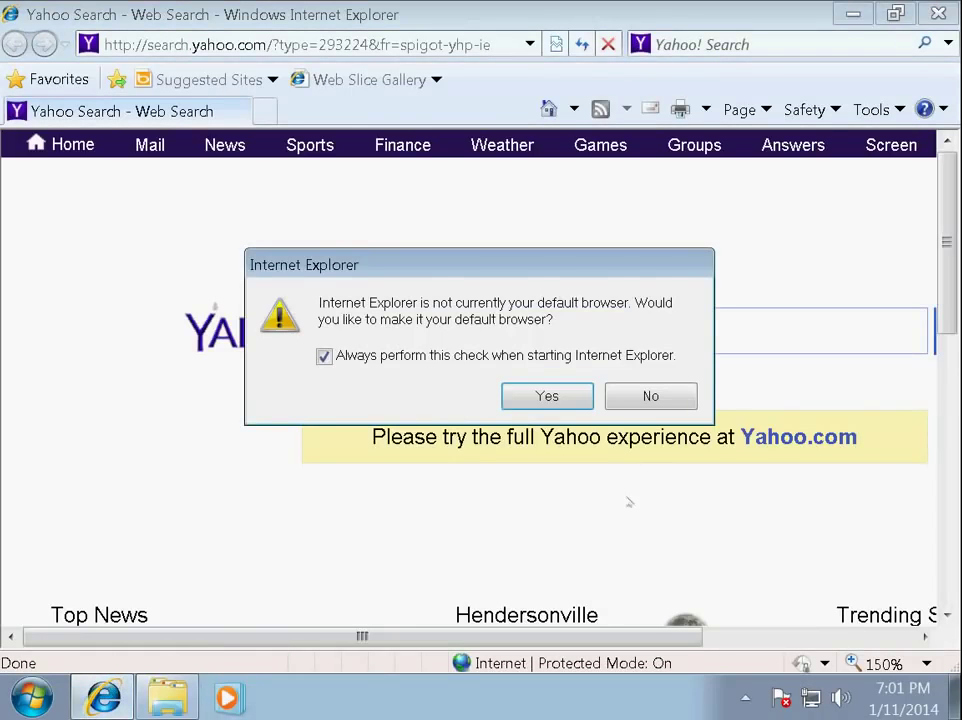
click(648, 397)
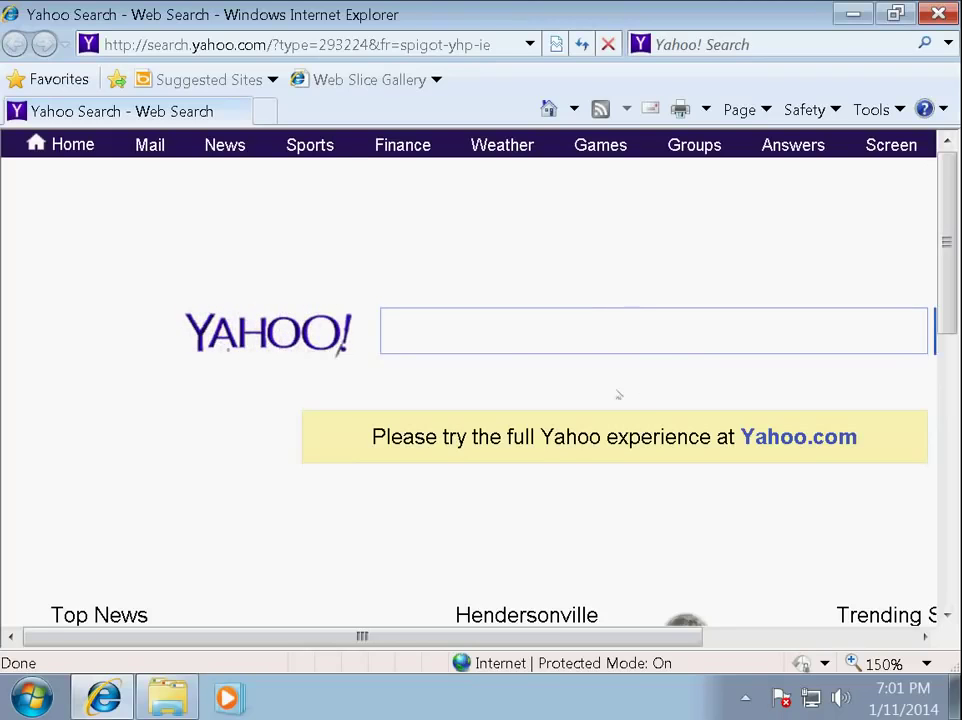
click(270, 44)
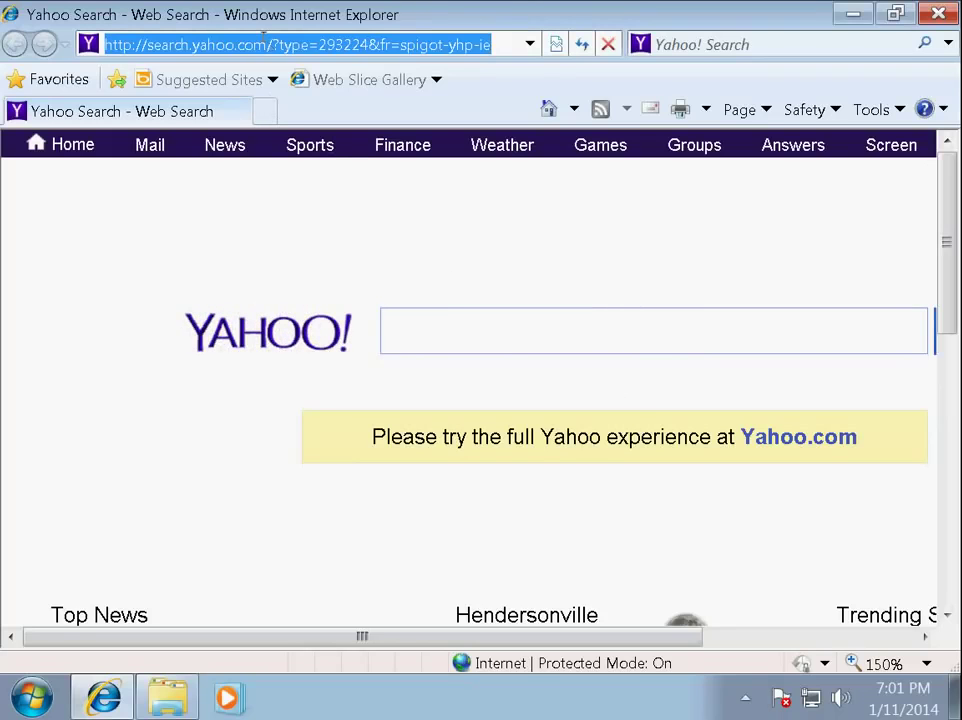
text(www.avast.com)
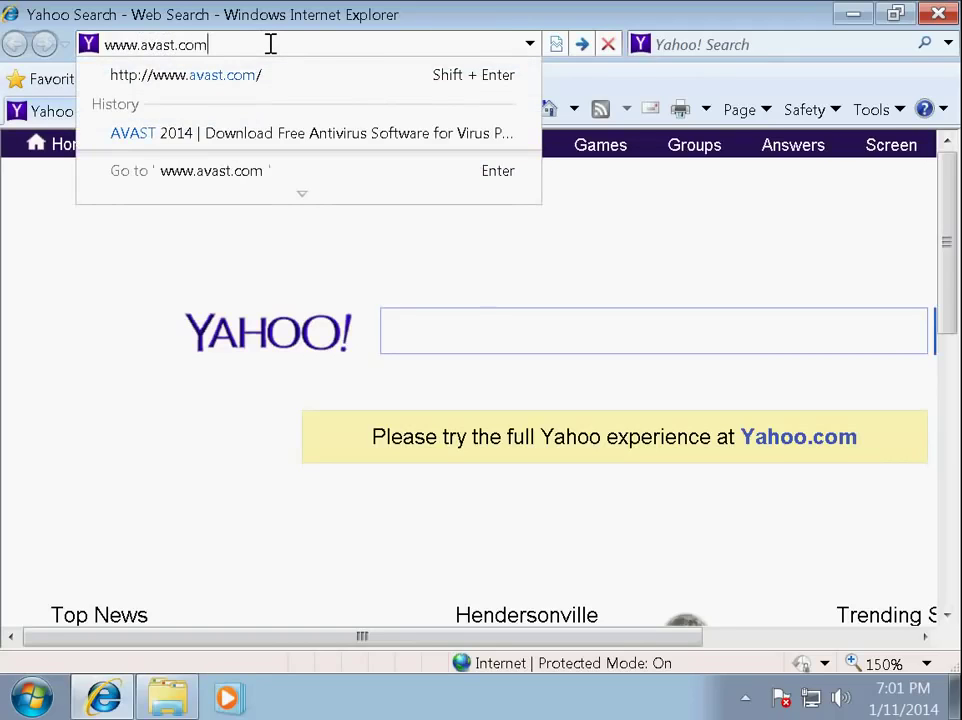
key(Return)
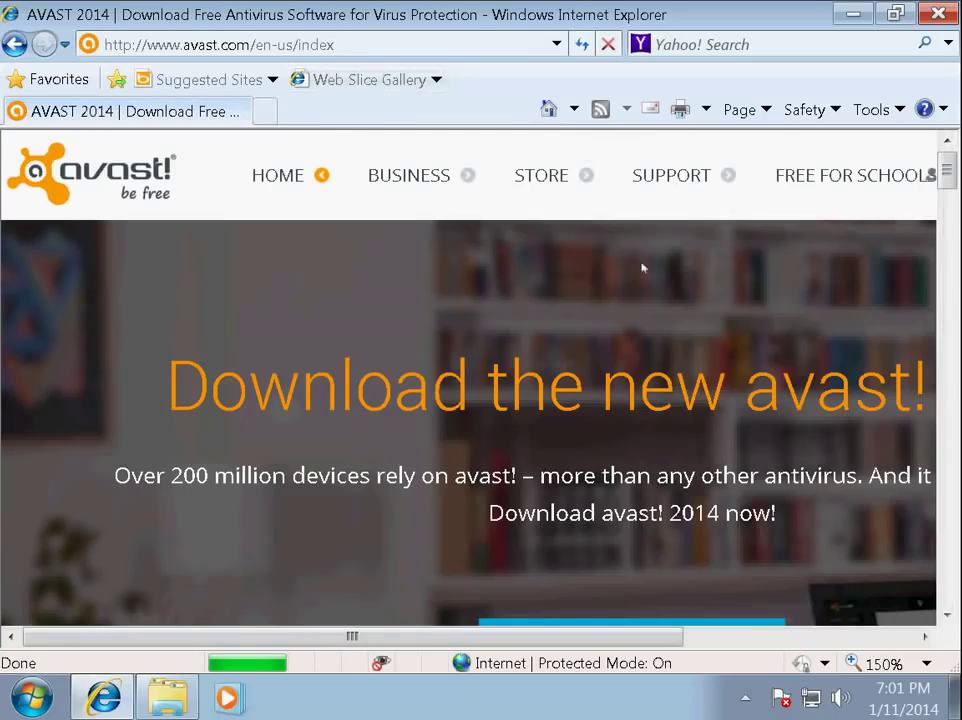
- Choose the avast! Free Antivirus download and stick with the free edition instead of Pro Antivirus
mouse_move(850, 175)
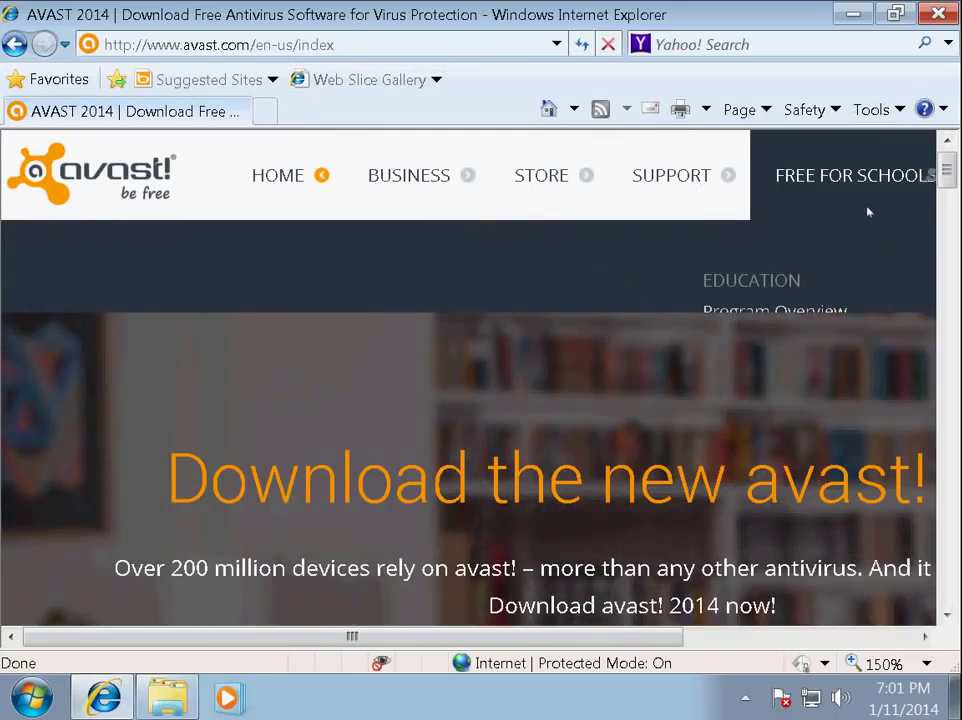
scroll(825, 260, down, 5)
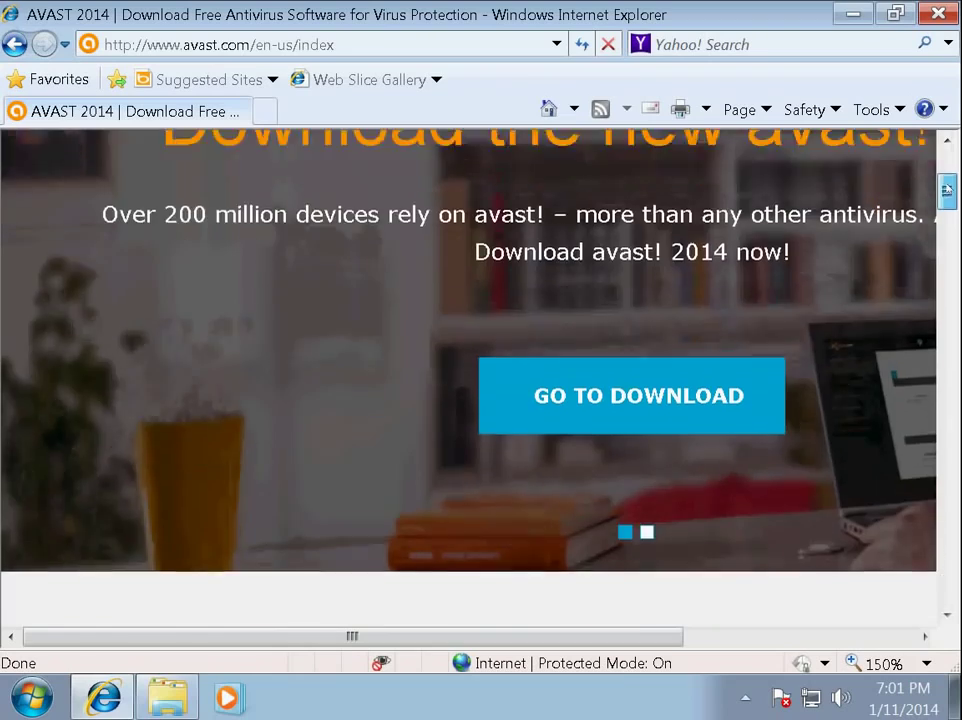
drag(946, 187, 957, 369)
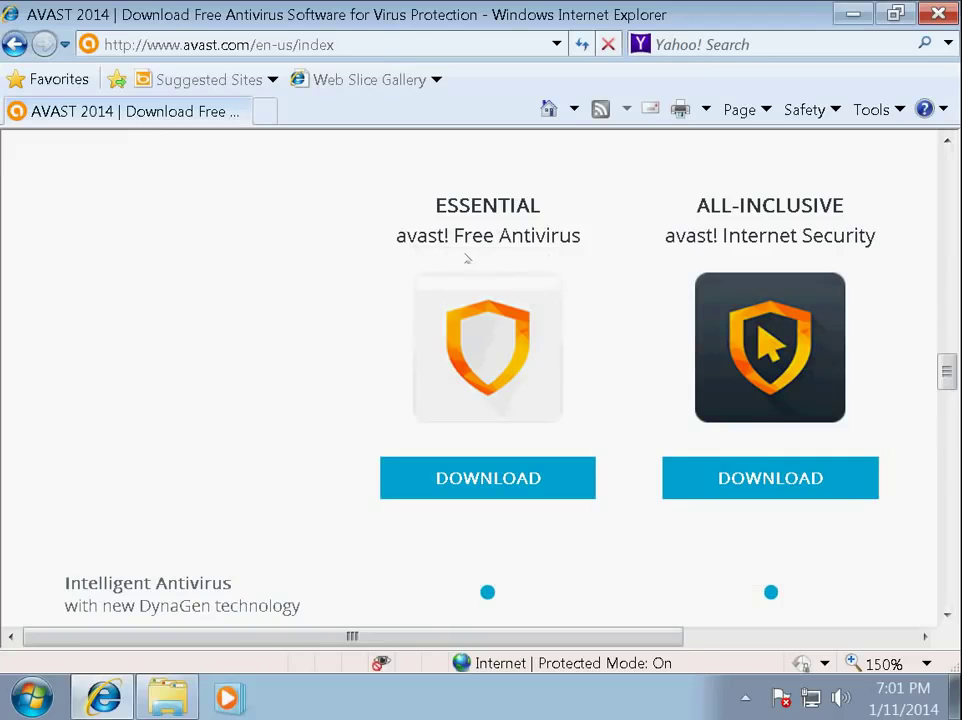
click(508, 475)
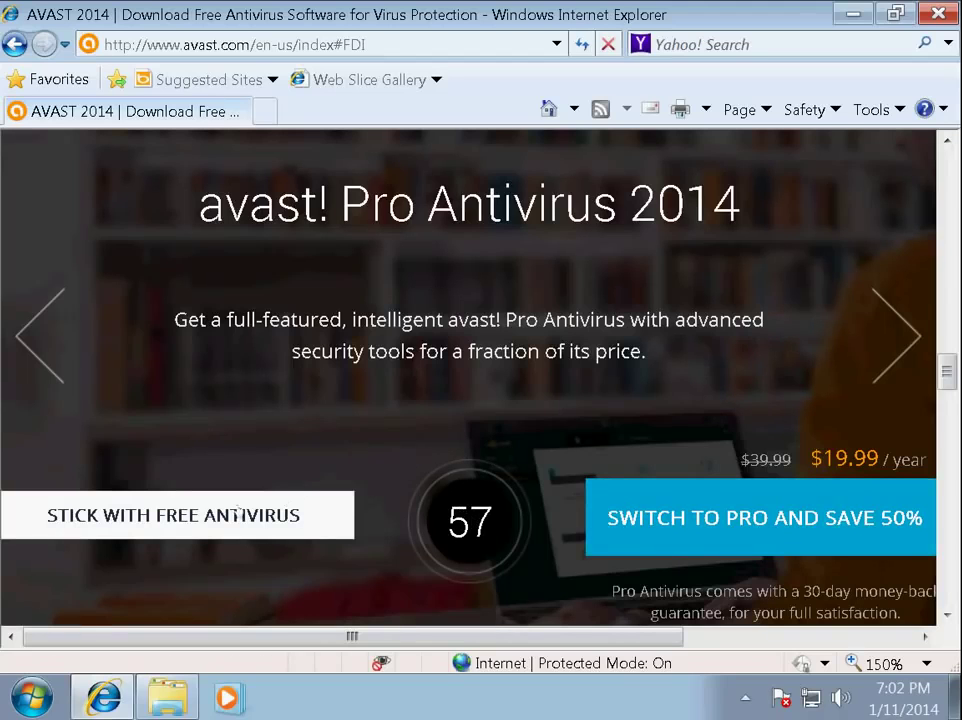
click(180, 516)
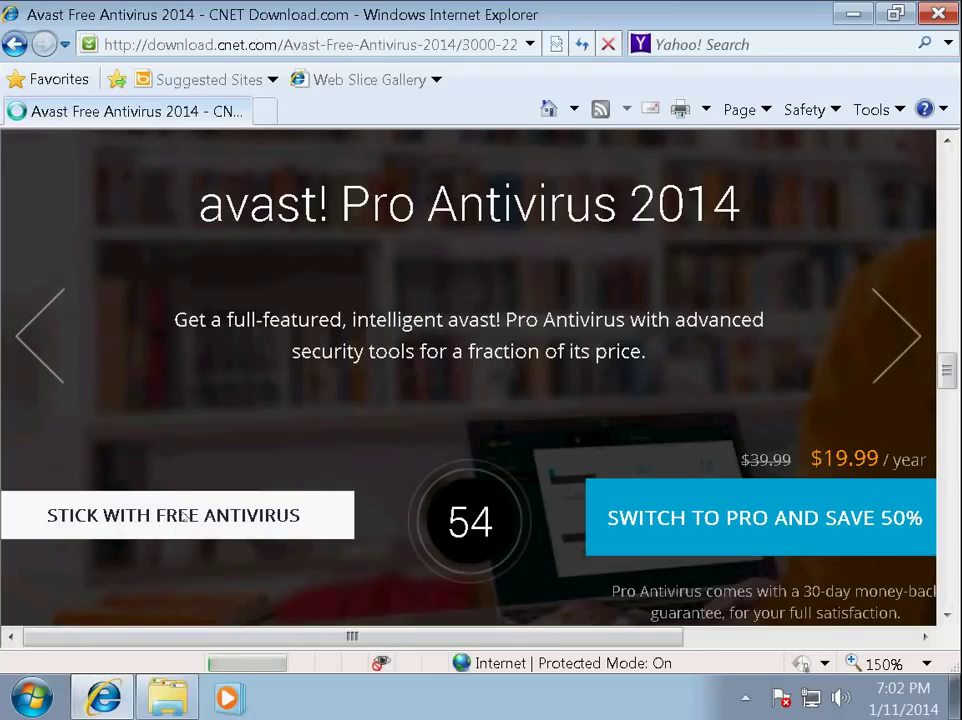
- Request the Avast Free Antivirus 2014 setup file from CNET, cancel the file download and close the browser
scroll(341, 430, down, 2)
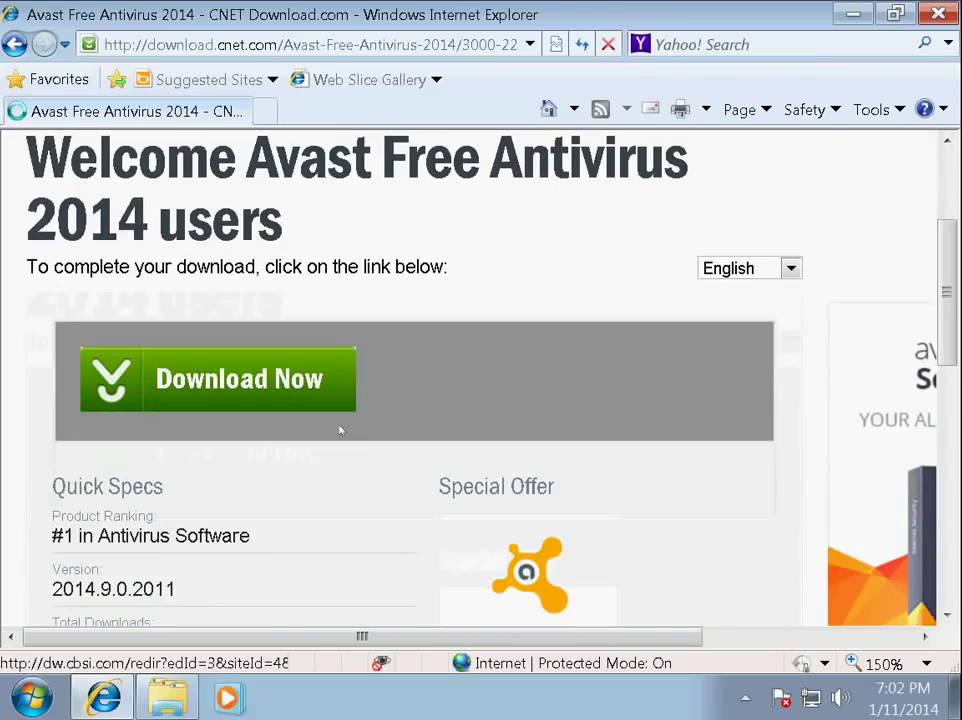
click(231, 377)
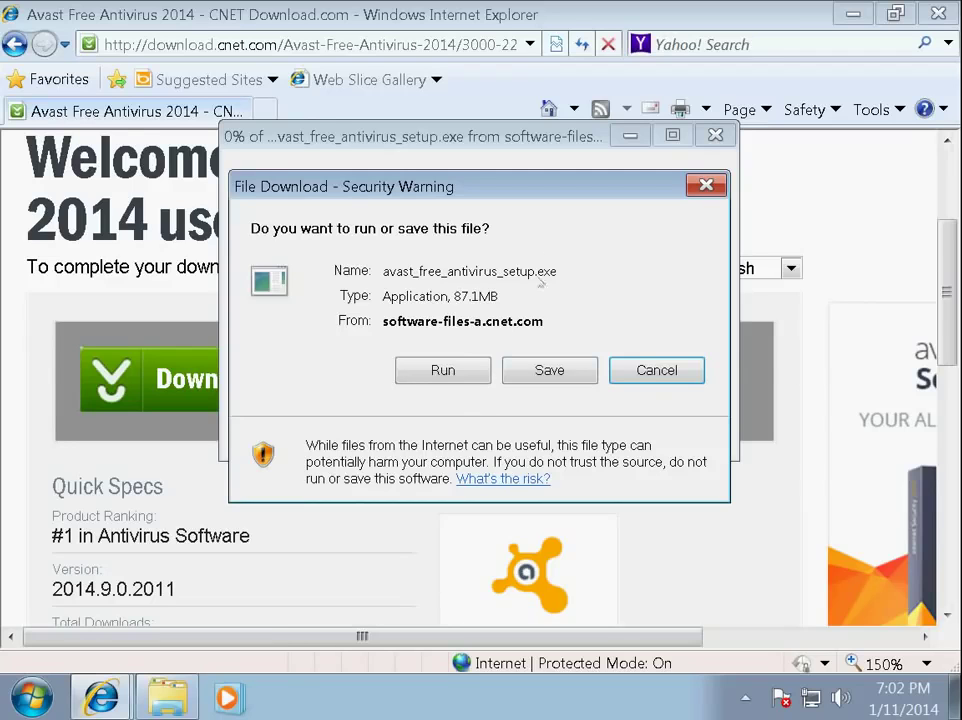
click(664, 370)
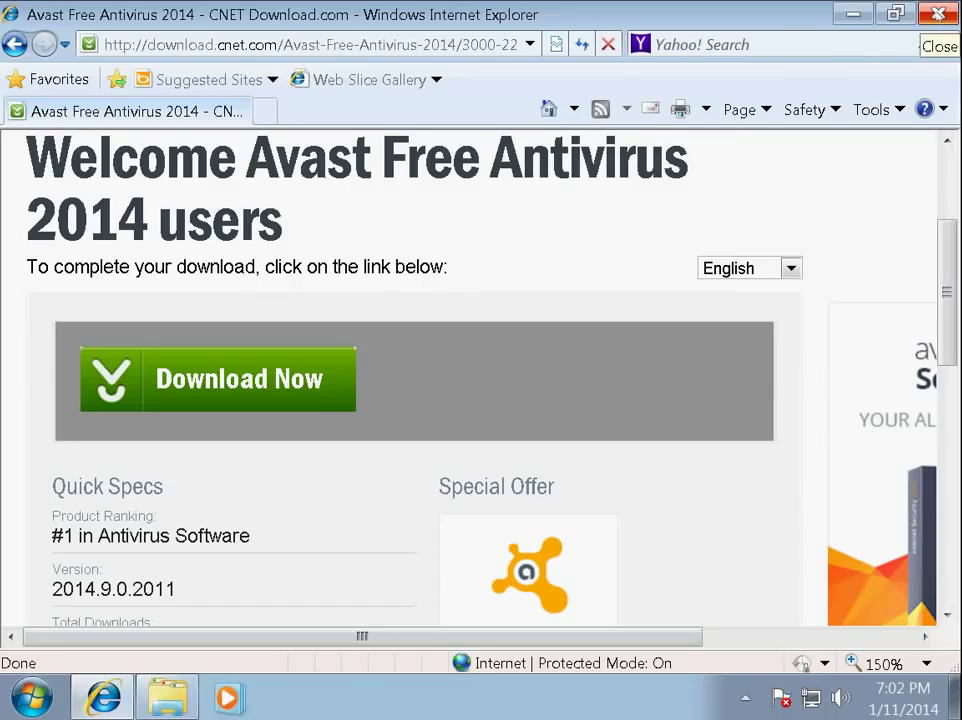
click(938, 14)
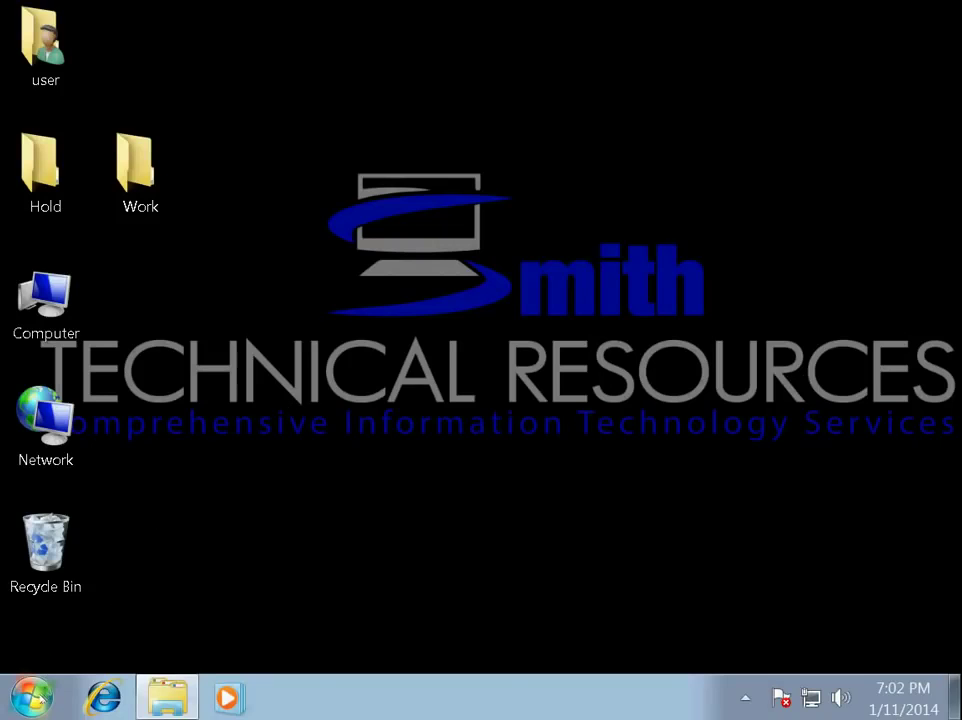
- Launch Disk Cleanup from the System Tools among the Windows accessories
click(30, 697)
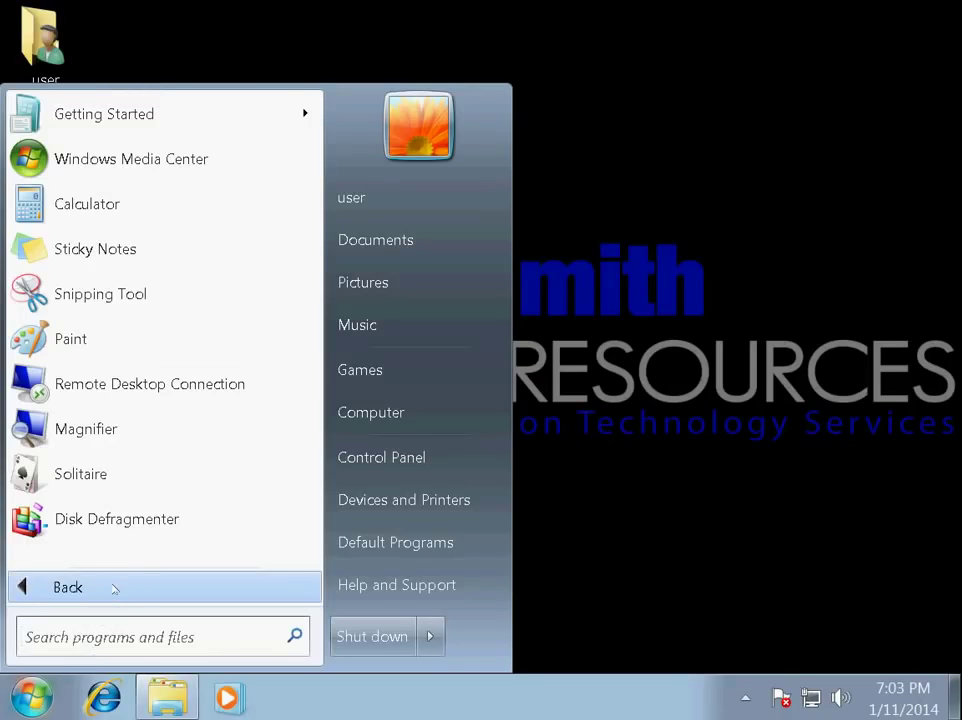
click(113, 588)
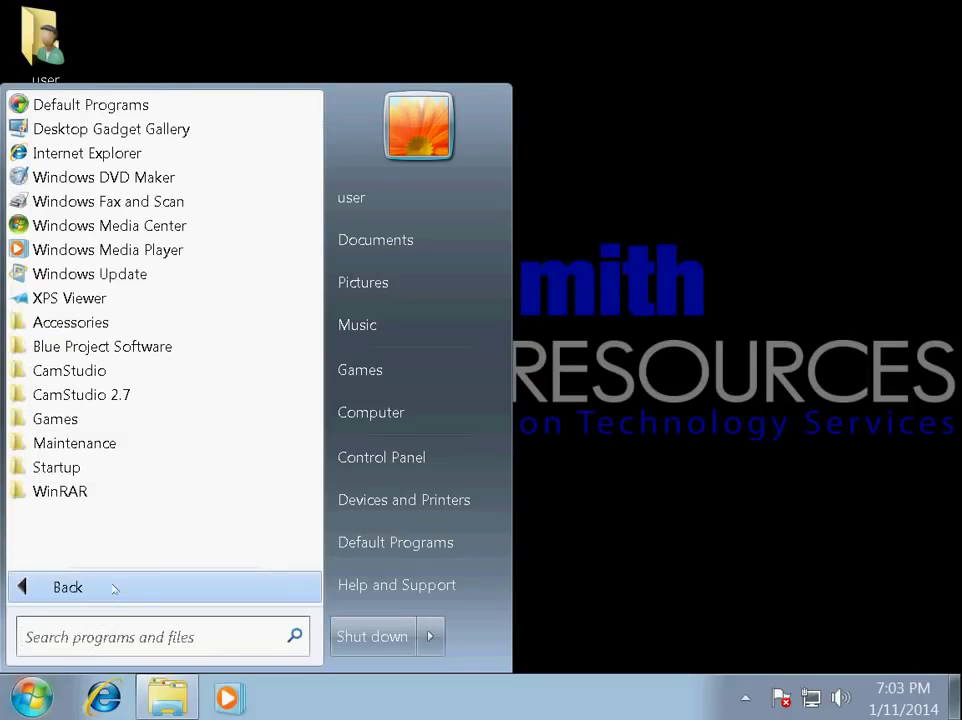
click(113, 322)
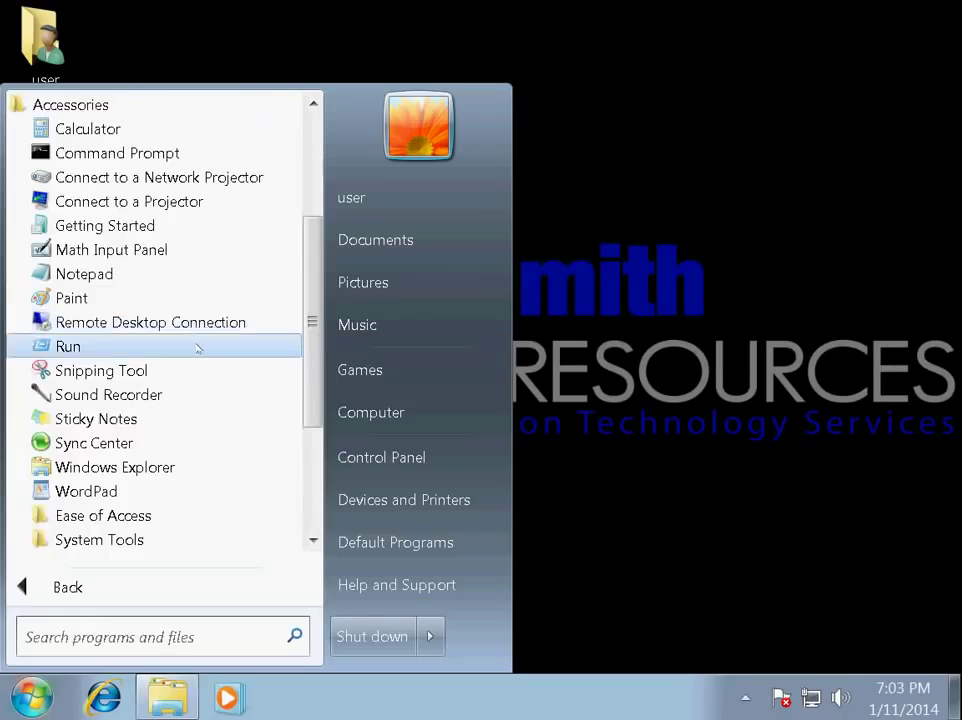
scroll(198, 346, down, 3)
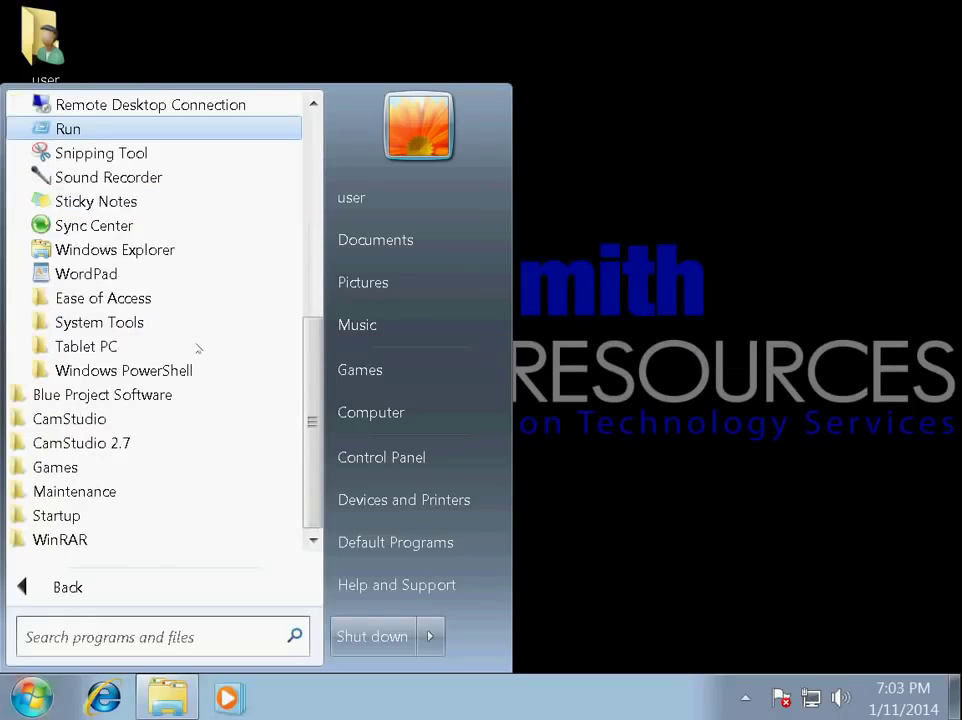
click(133, 322)
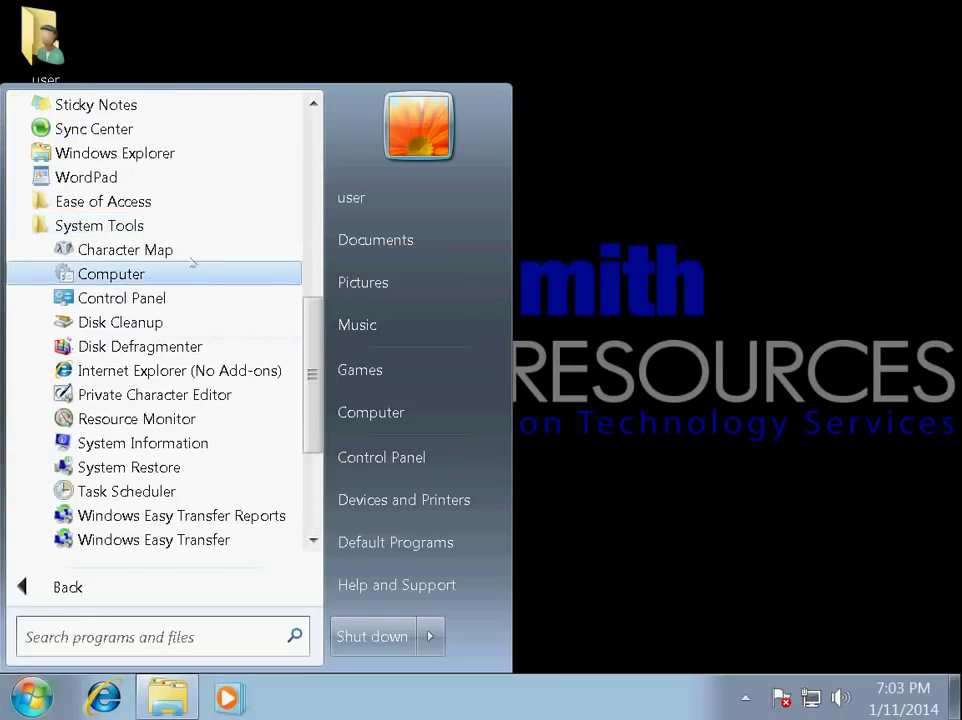
click(135, 321)
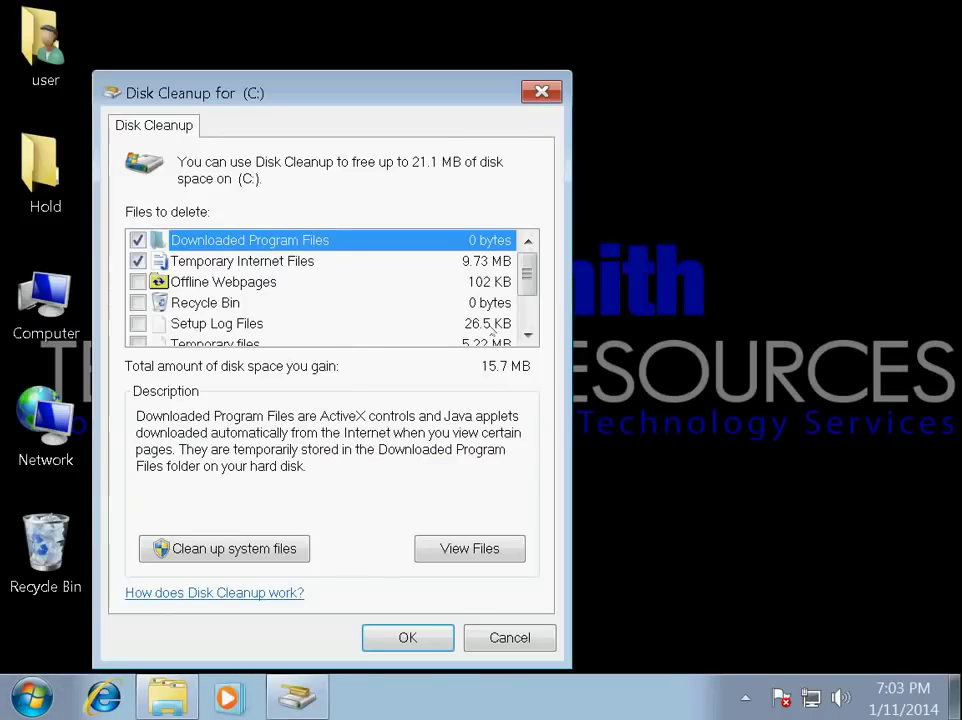
- Include Offline Webpages, Recycle Bin, Setup Log Files, Temporary files and the per user archived Windows Error Reports in the cleanup and permanently delete the files
click(138, 282)
click(138, 302)
click(138, 323)
scroll(138, 320, down, 1)
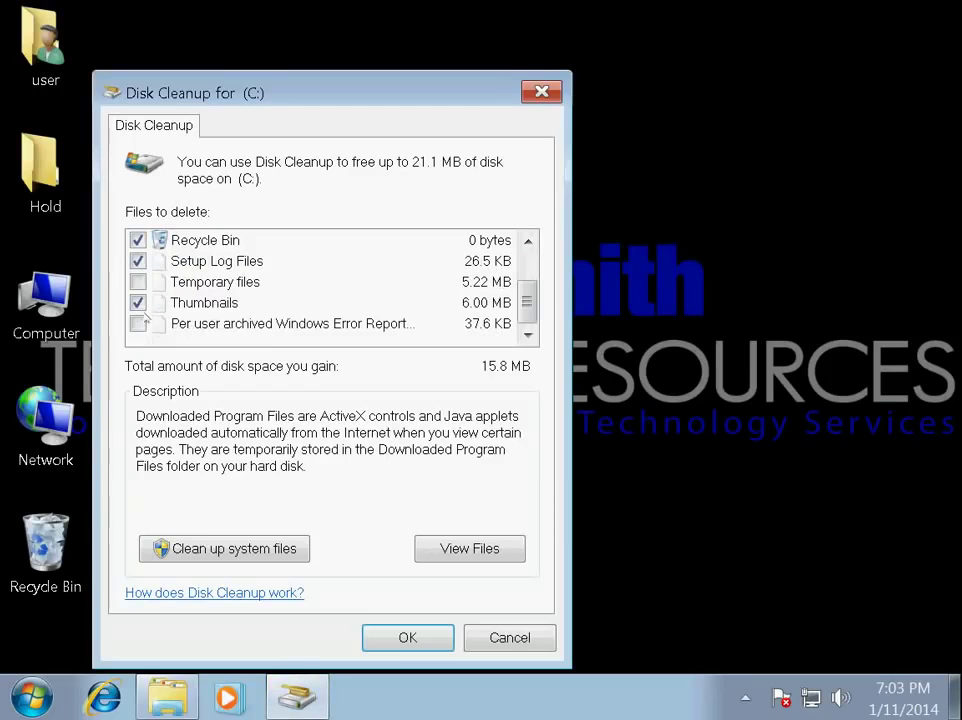
click(138, 282)
click(138, 323)
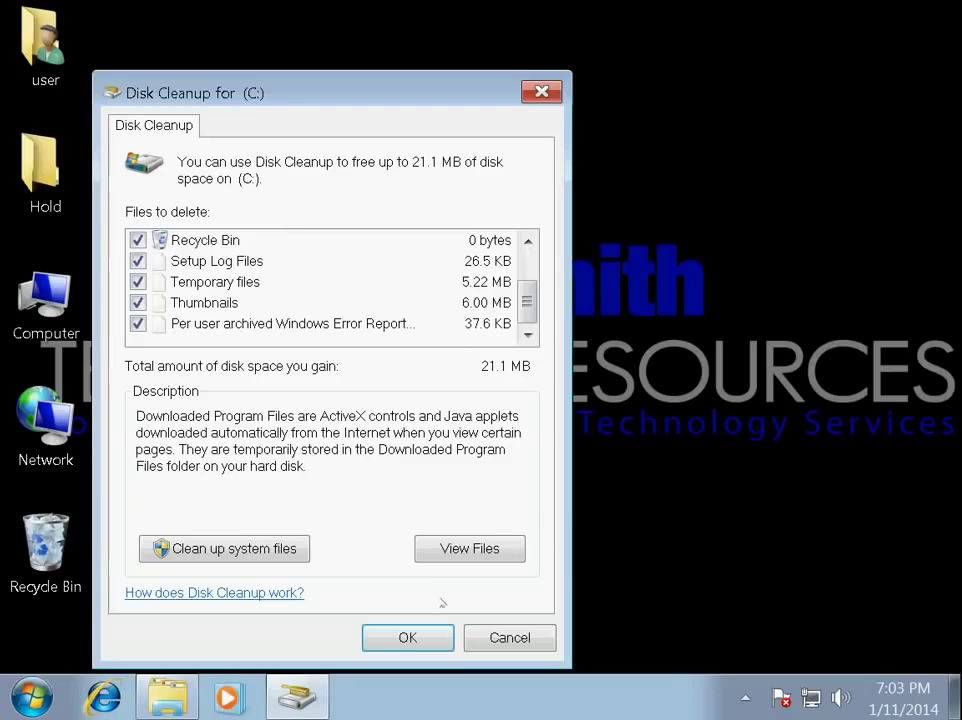
click(408, 638)
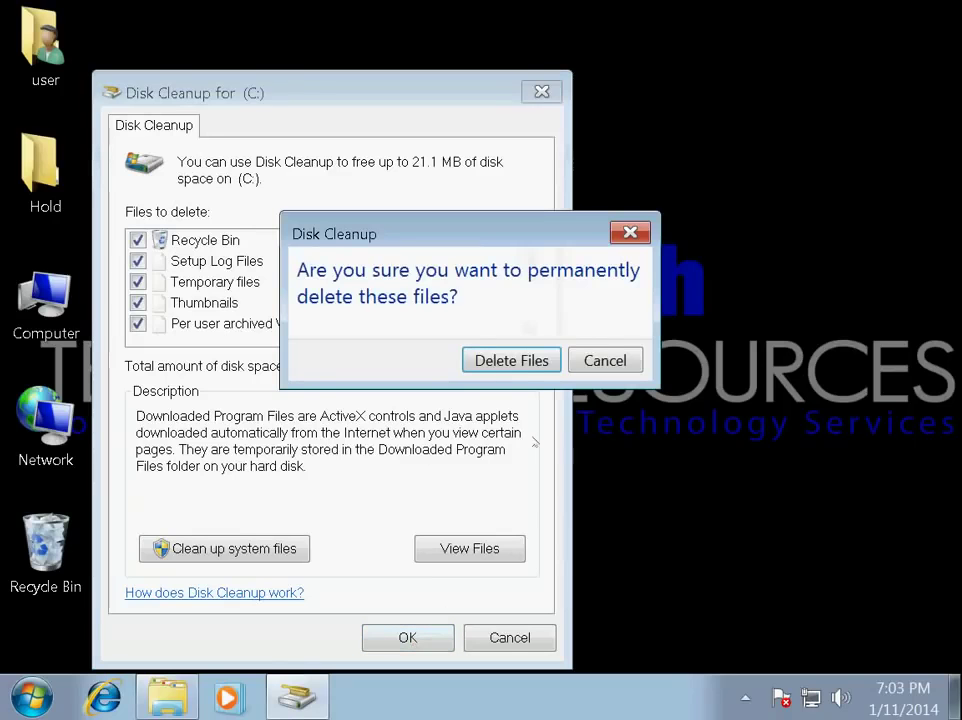
click(511, 361)
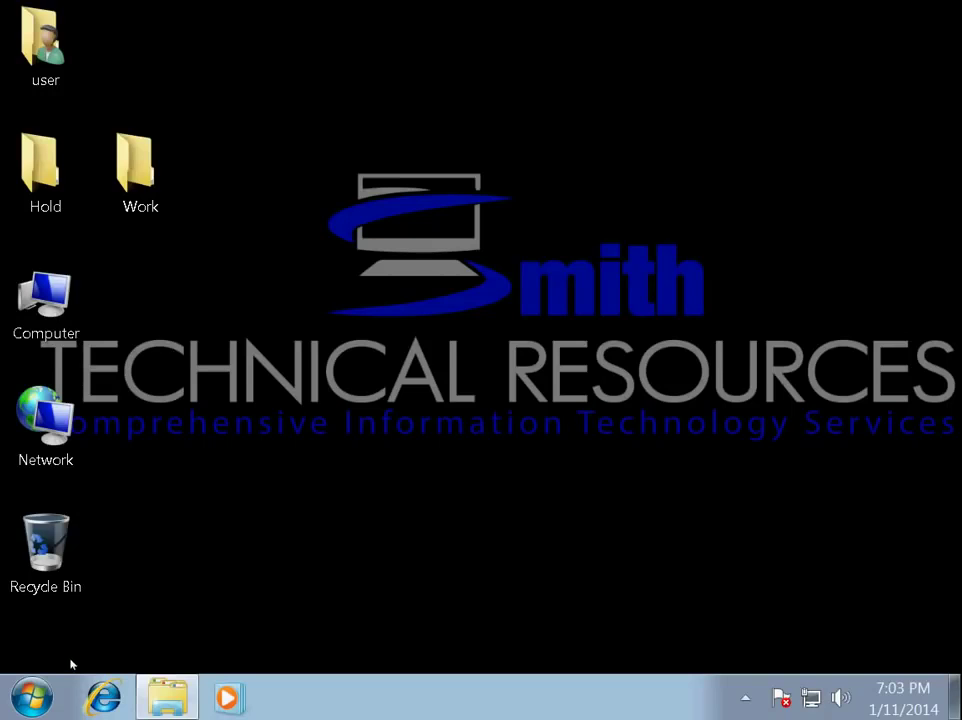
- Launch Disk Defragmenter from the System Tools among the Windows accessories
click(33, 697)
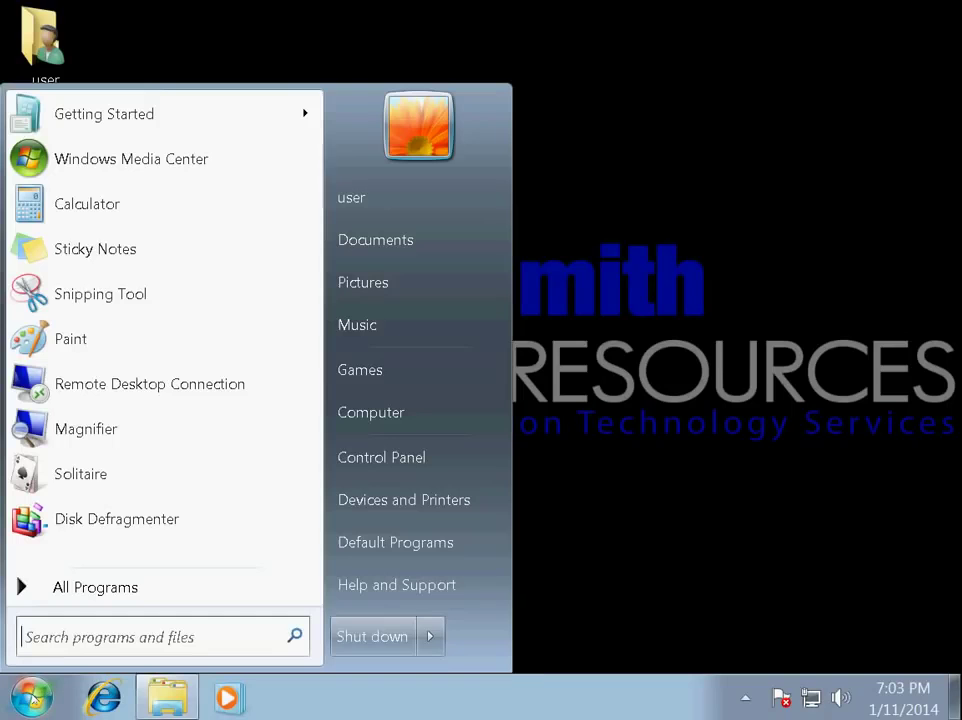
click(86, 587)
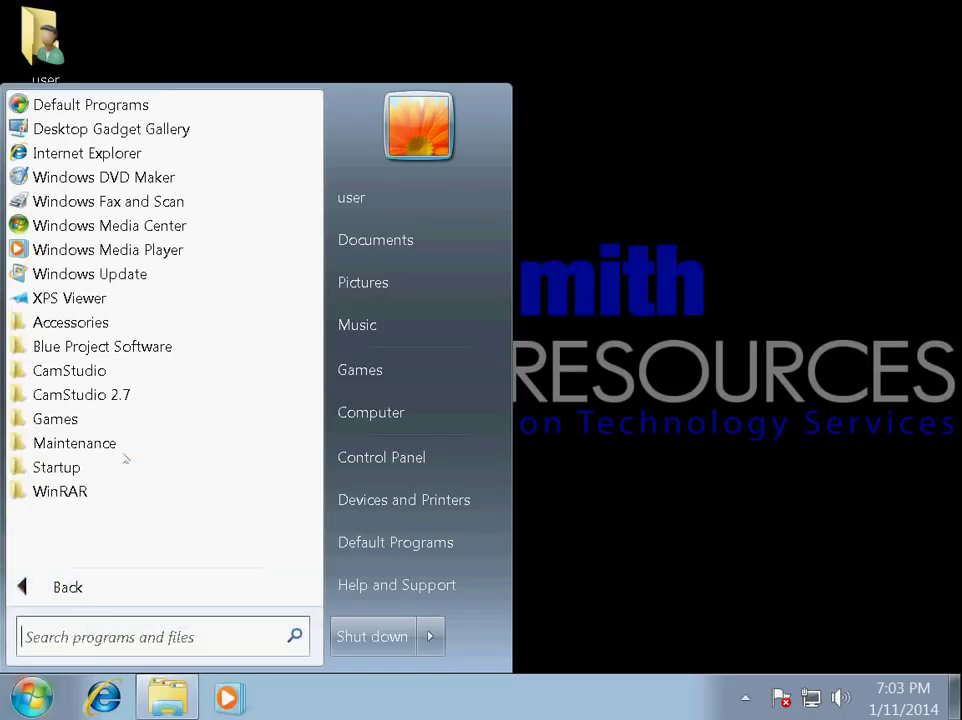
click(85, 322)
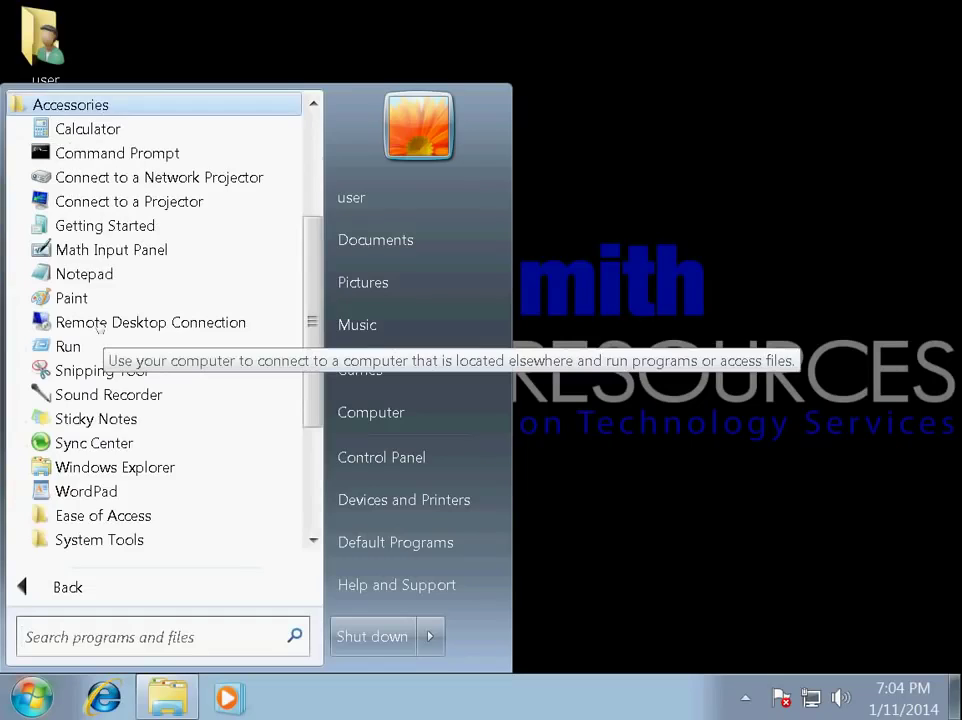
scroll(120, 328, down, 3)
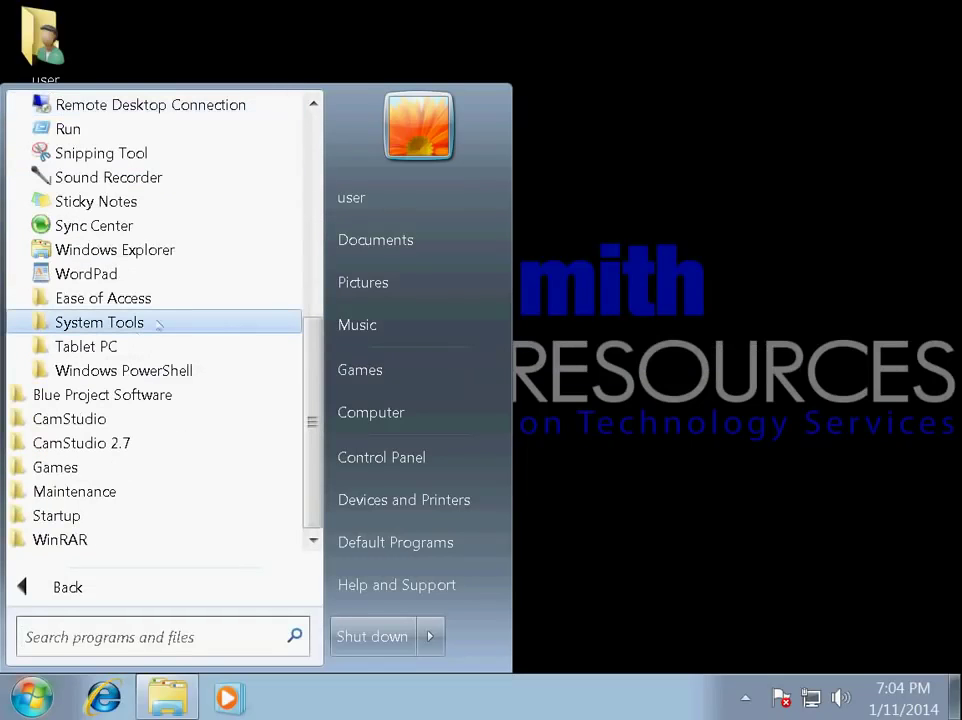
click(150, 322)
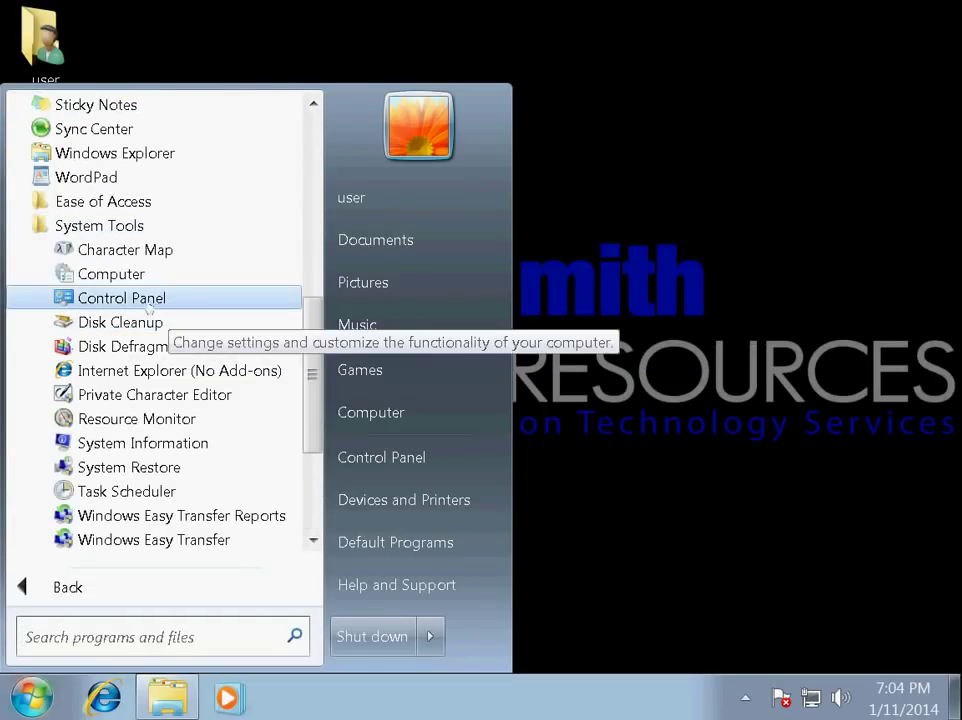
click(116, 348)
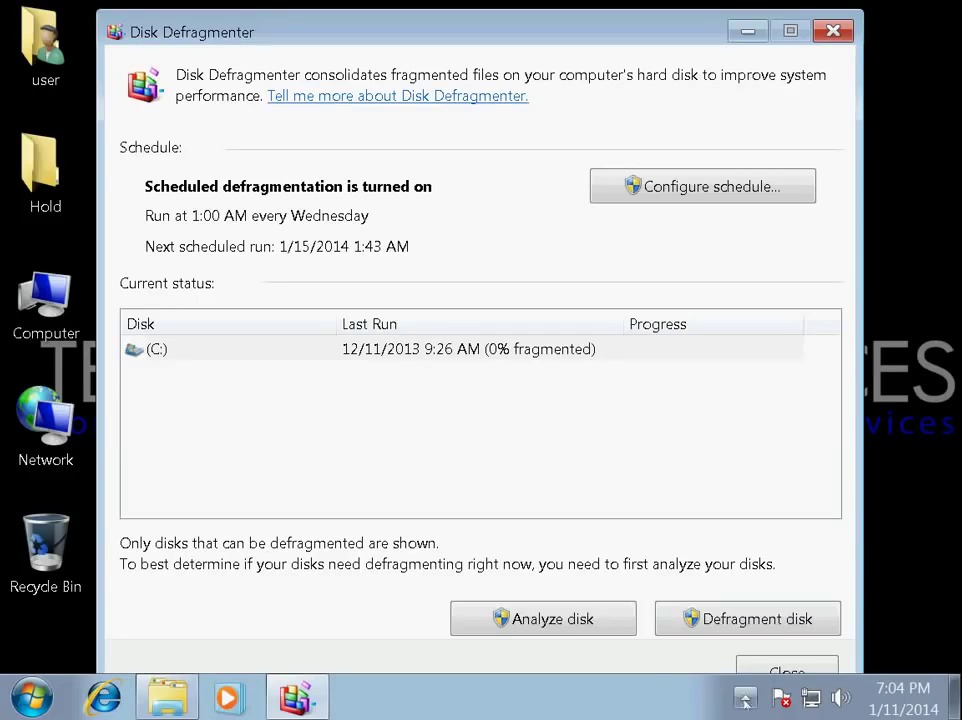
click(745, 698)
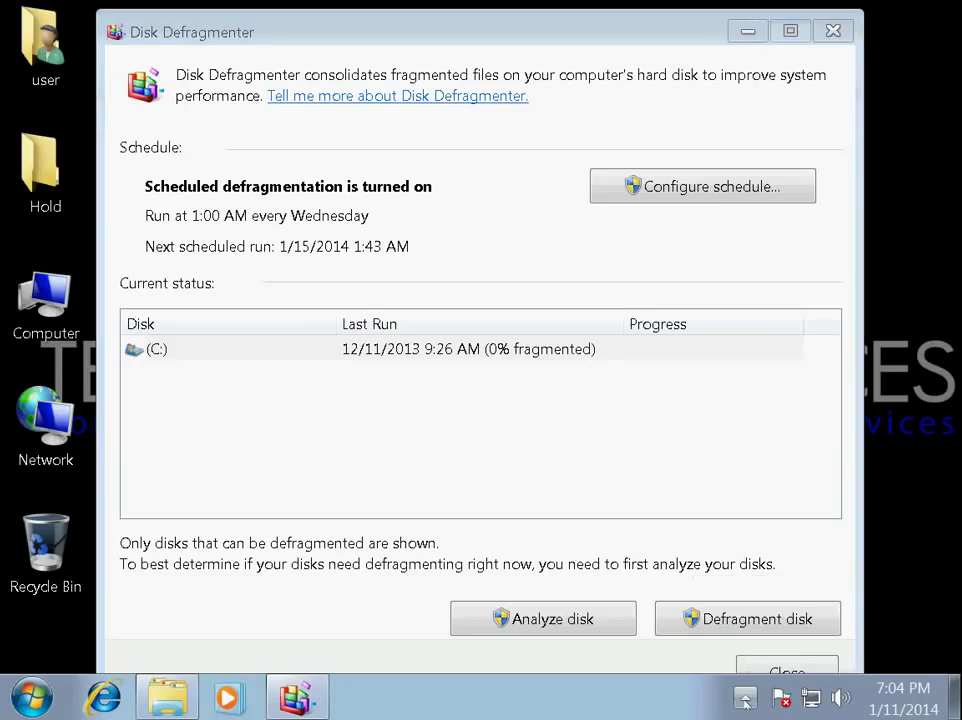
click(743, 699)
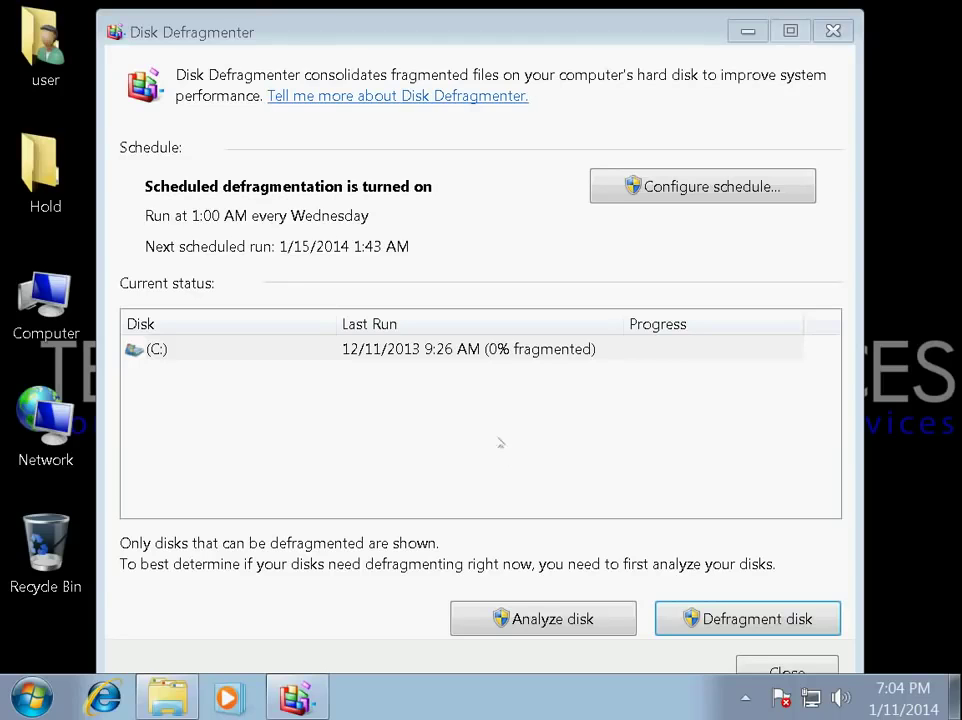
- Select the C: drive in the disk list and start defragmenting it
click(250, 352)
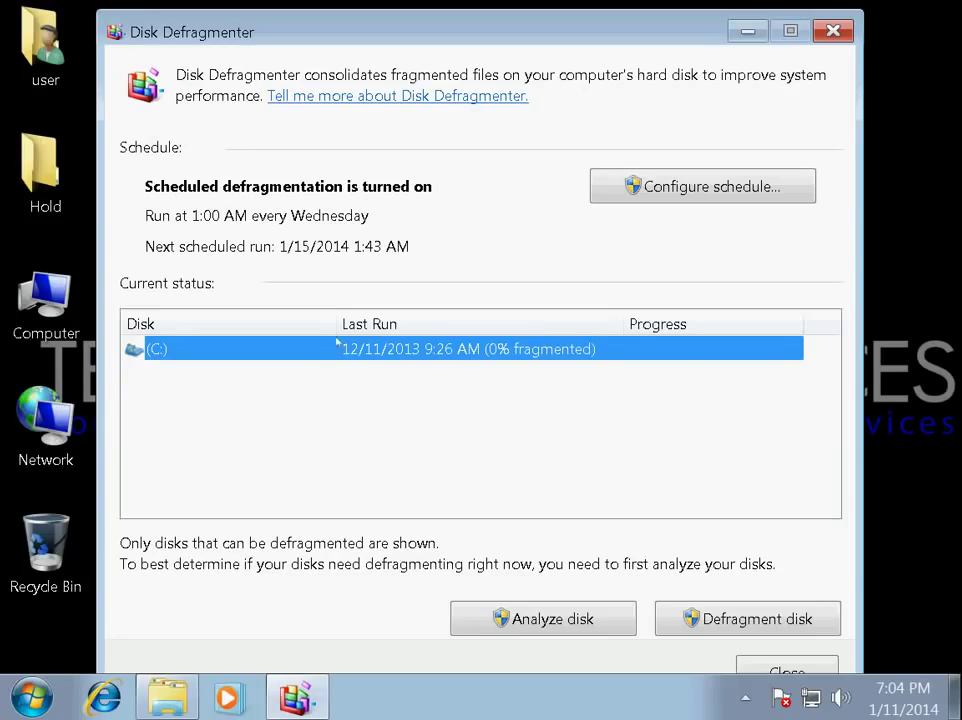
click(370, 320)
click(217, 352)
click(745, 620)
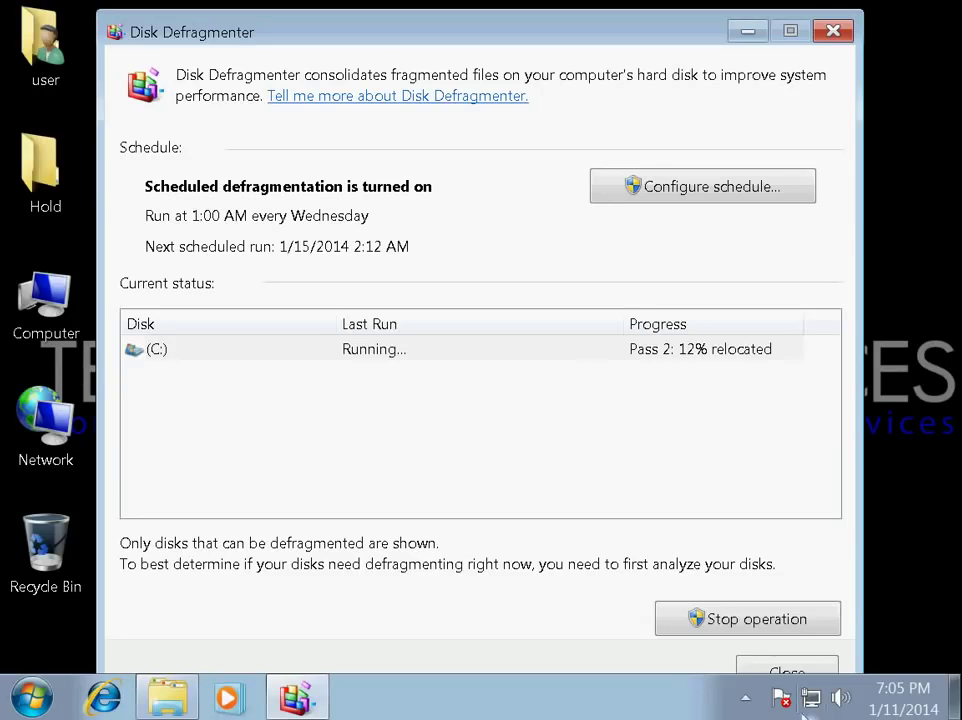
click(745, 698)
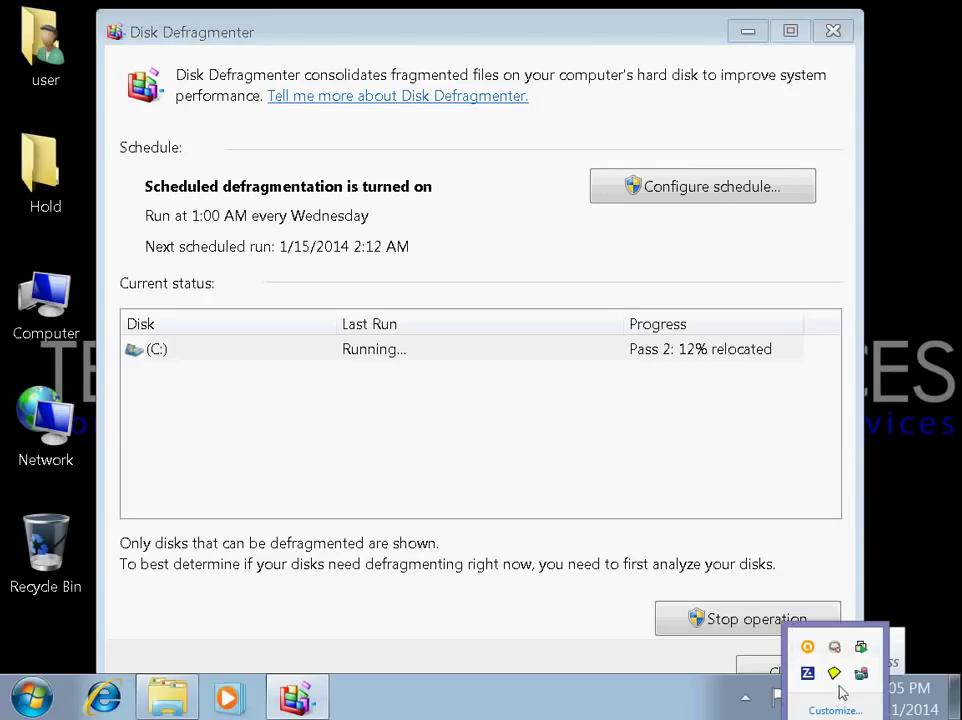